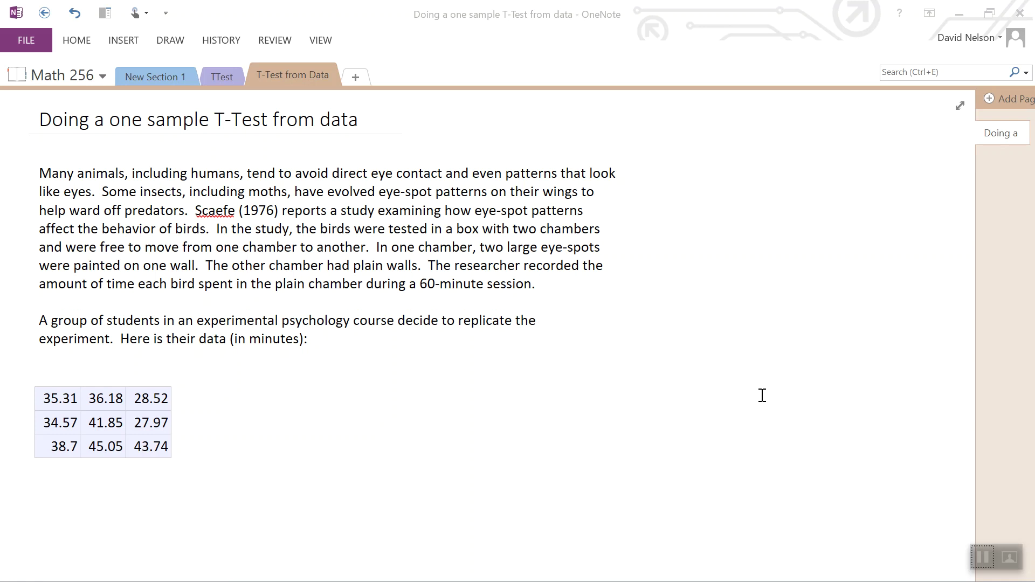
Switch to TI-SmartView CE and open the STAT list editor.
key("alt+Tab")
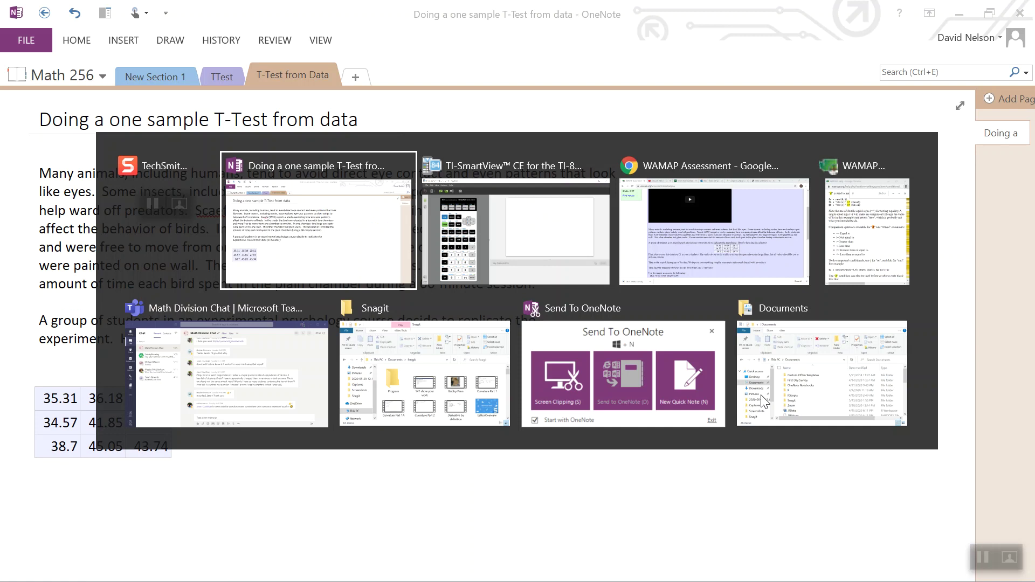
key("alt+Tab")
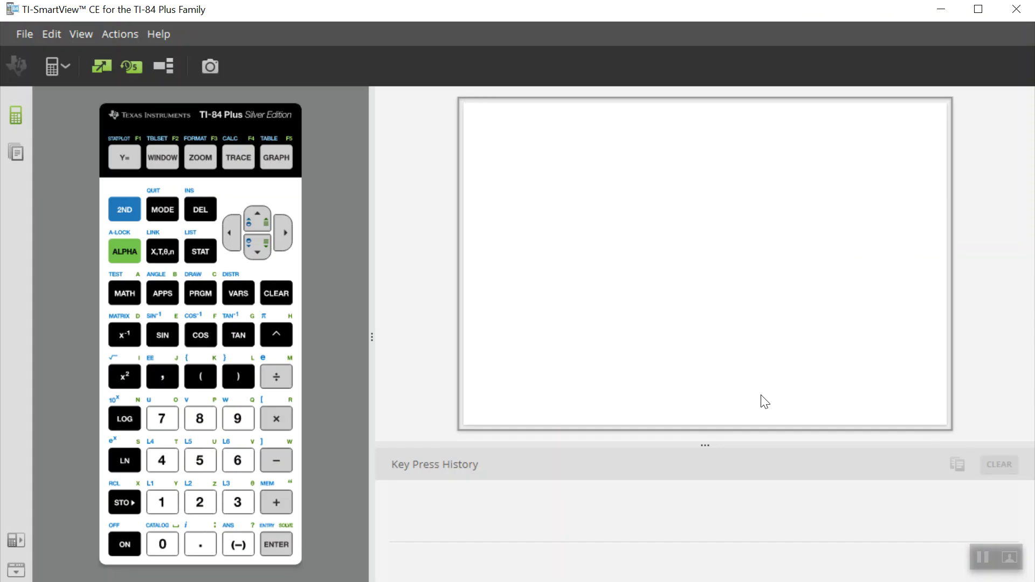
left_click(201, 251)
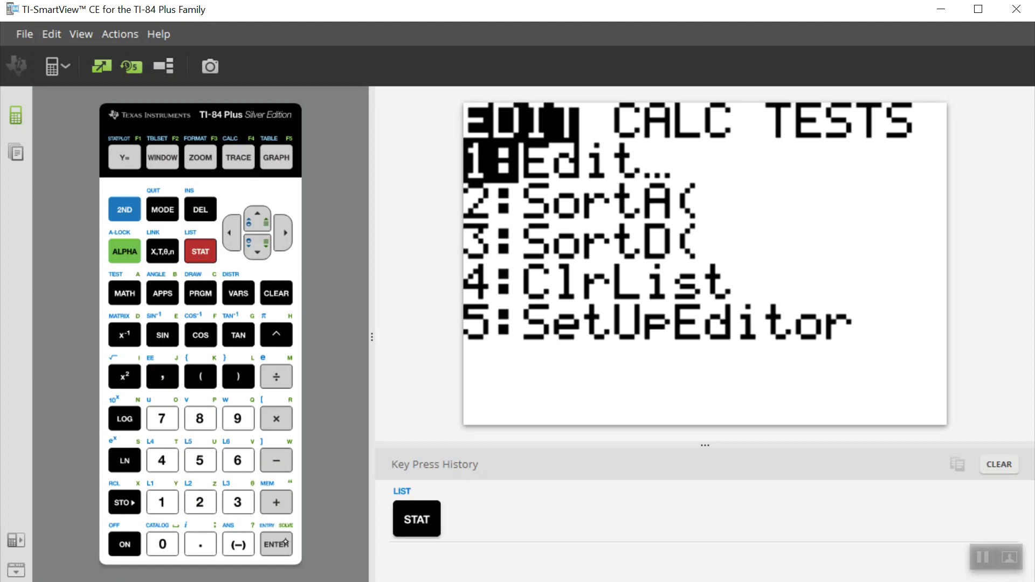
left_click(269, 544)
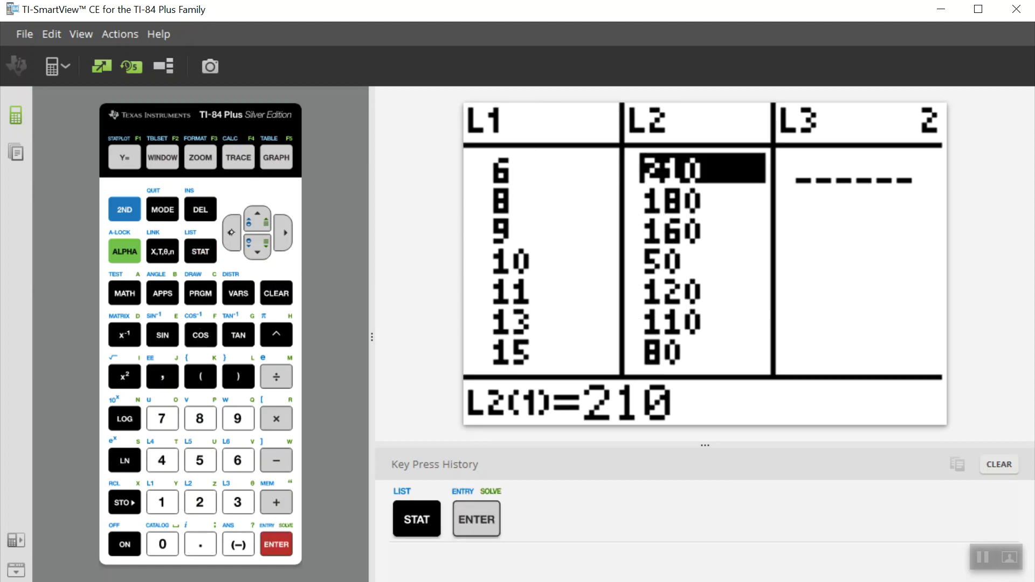
Clear list L1 from its header, leaving L2's values 210 through 80 intact.
left_click(232, 233)
left_click(251, 220)
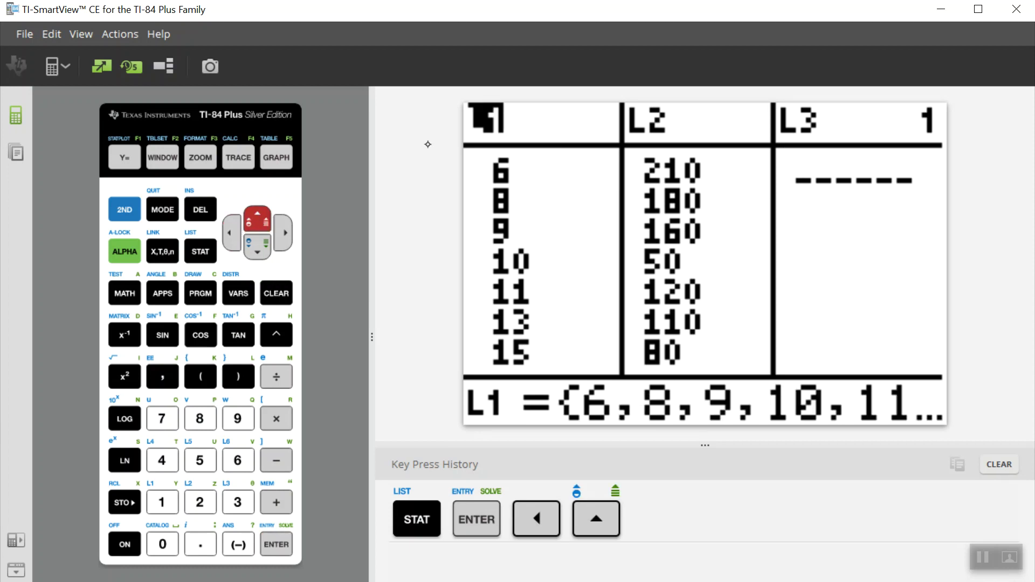
left_click(276, 294)
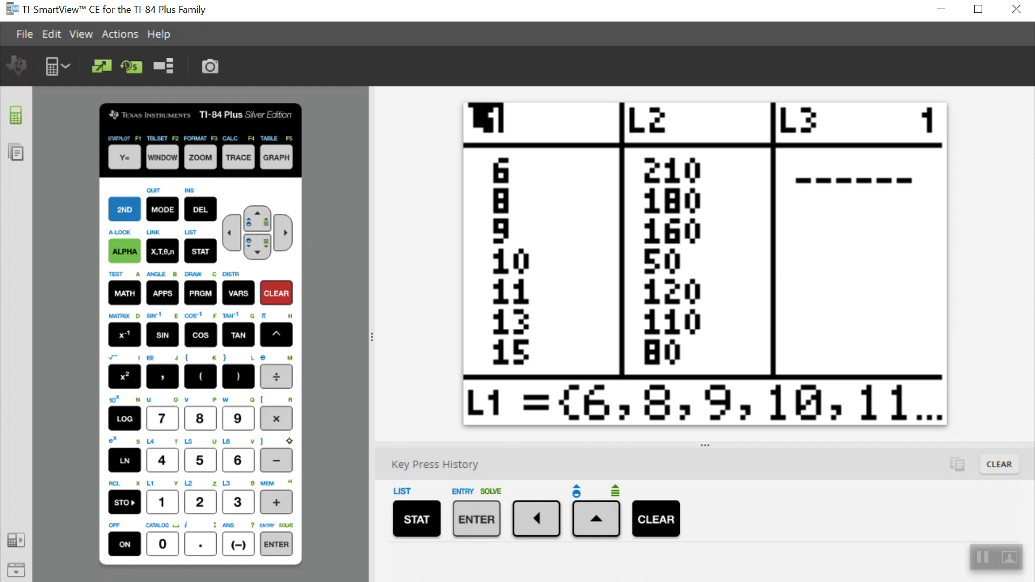
left_click(269, 551)
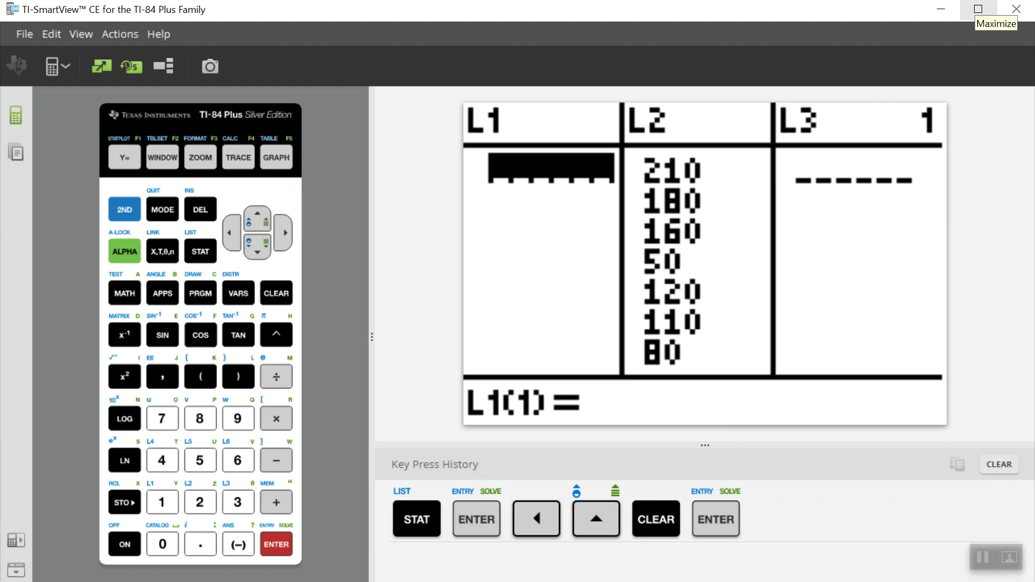
Maximize and restore the emulator, then drag it right to uncover the OneNote times table.
left_click(978, 9)
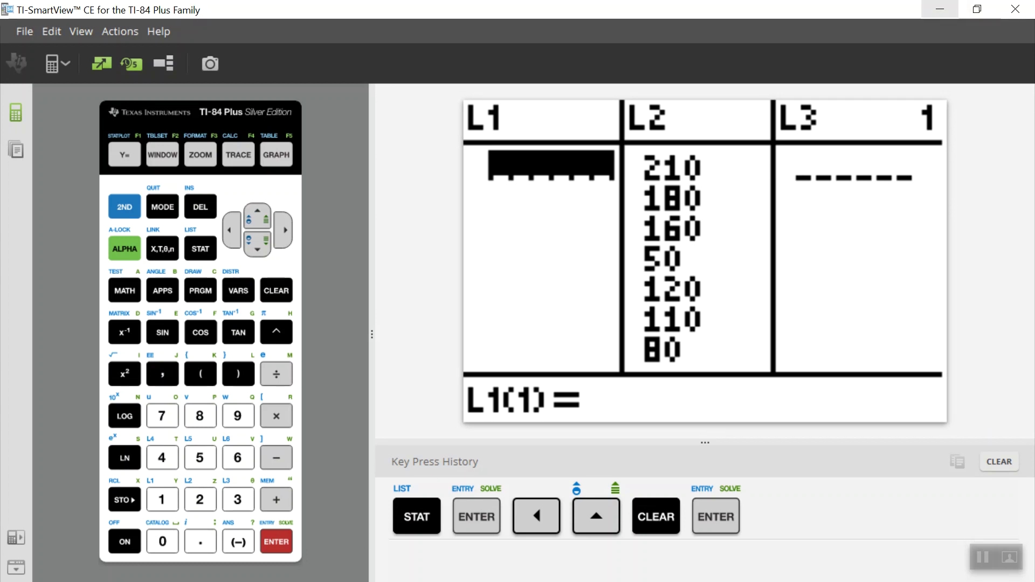
left_click(977, 8)
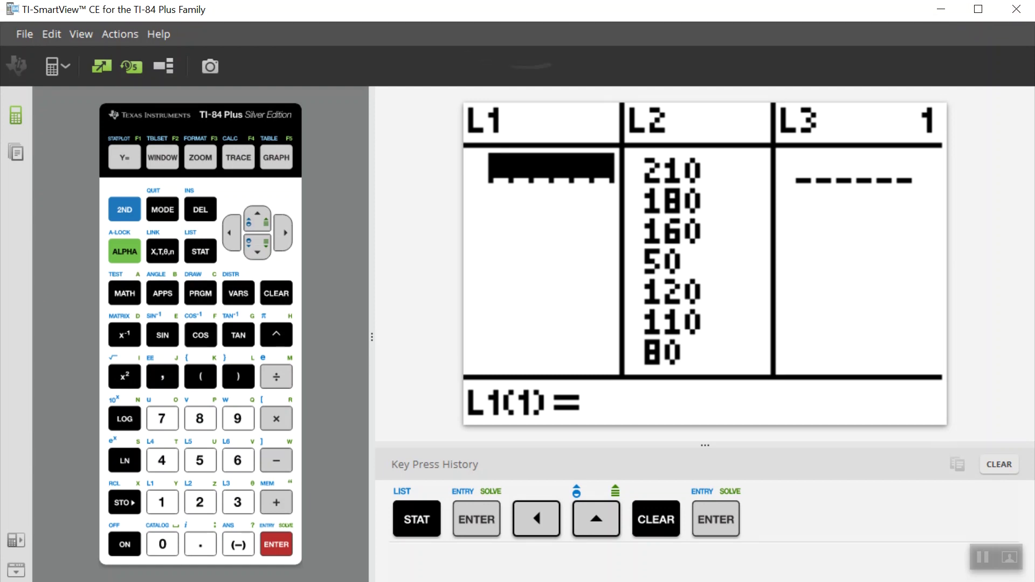
left_click_drag(435, 16, 700, 30)
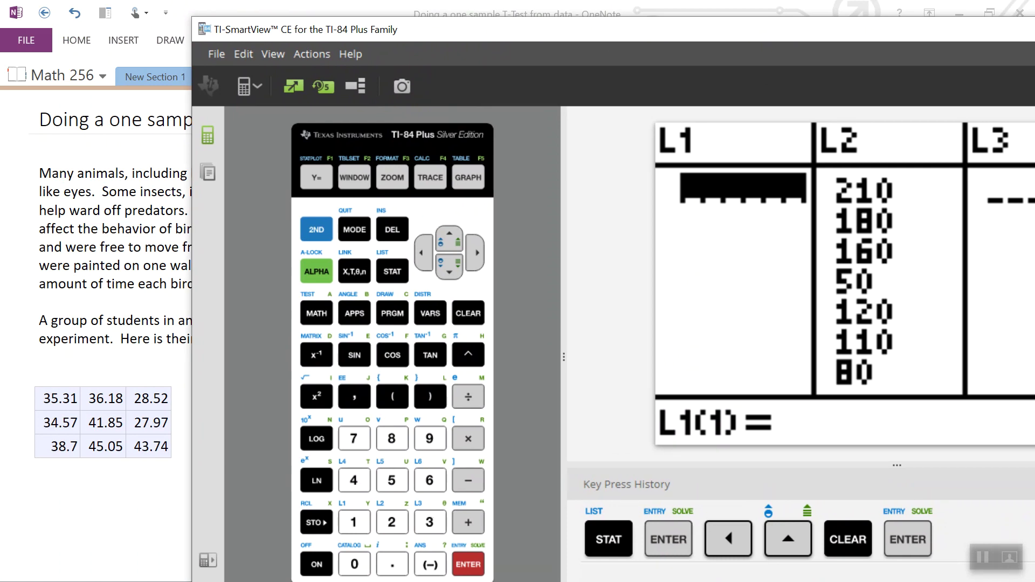
Enter 35.31, 34.57 and 38.7 as the first three L1 values.
left_click(431, 521)
left_click(392, 480)
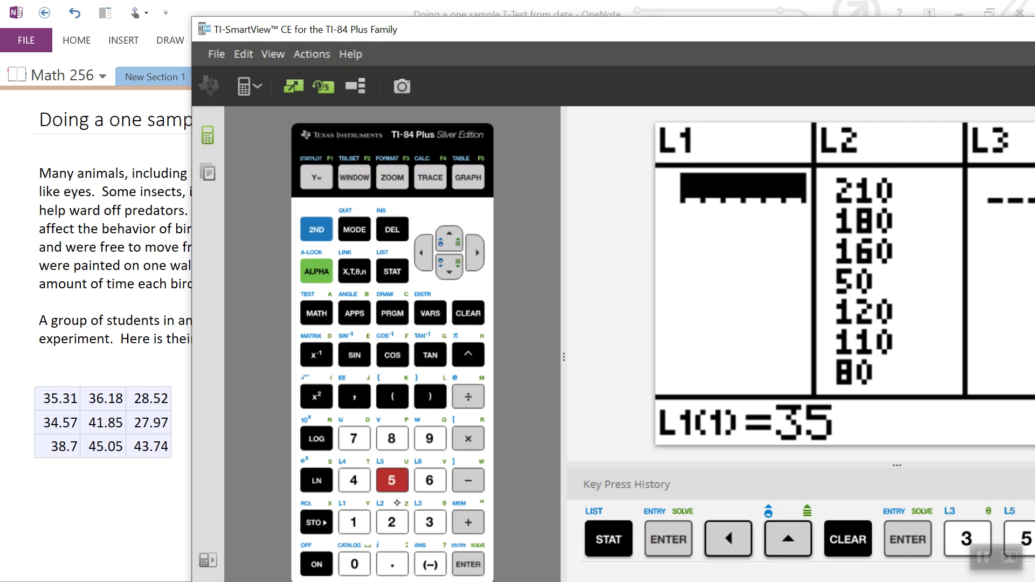
left_click(392, 564)
left_click(427, 523)
left_click(354, 522)
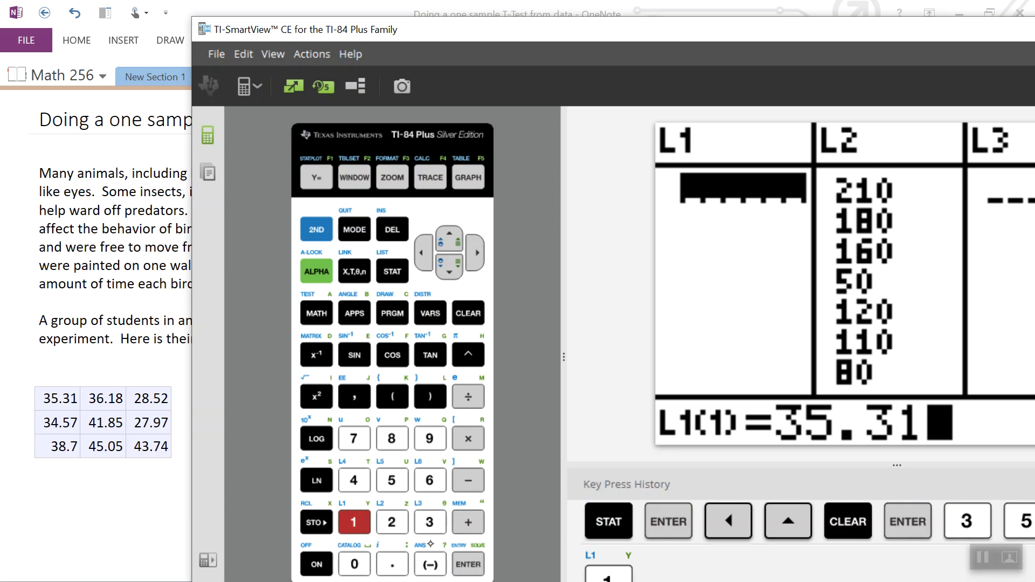
left_click(467, 561)
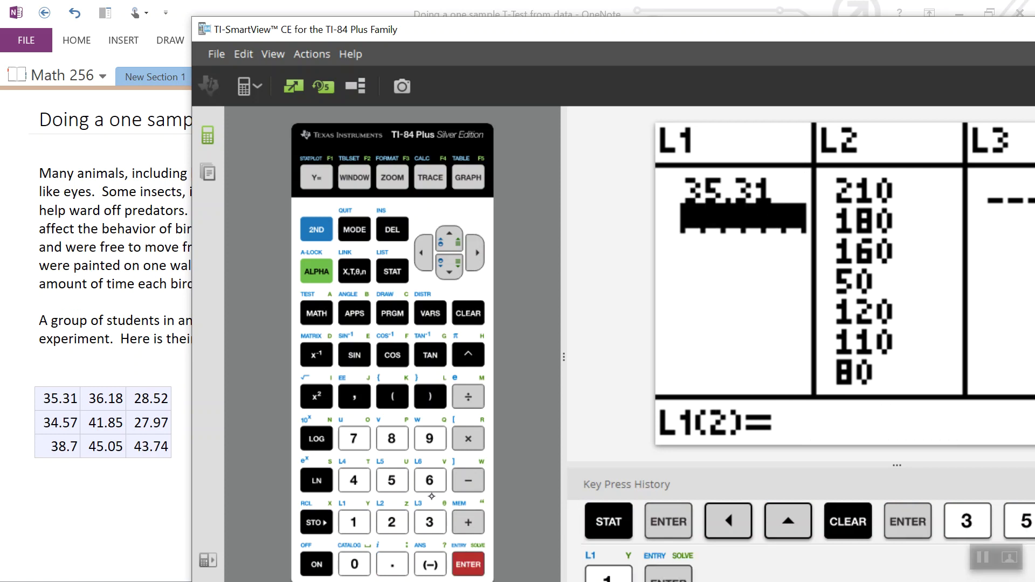
left_click(430, 516)
left_click(354, 479)
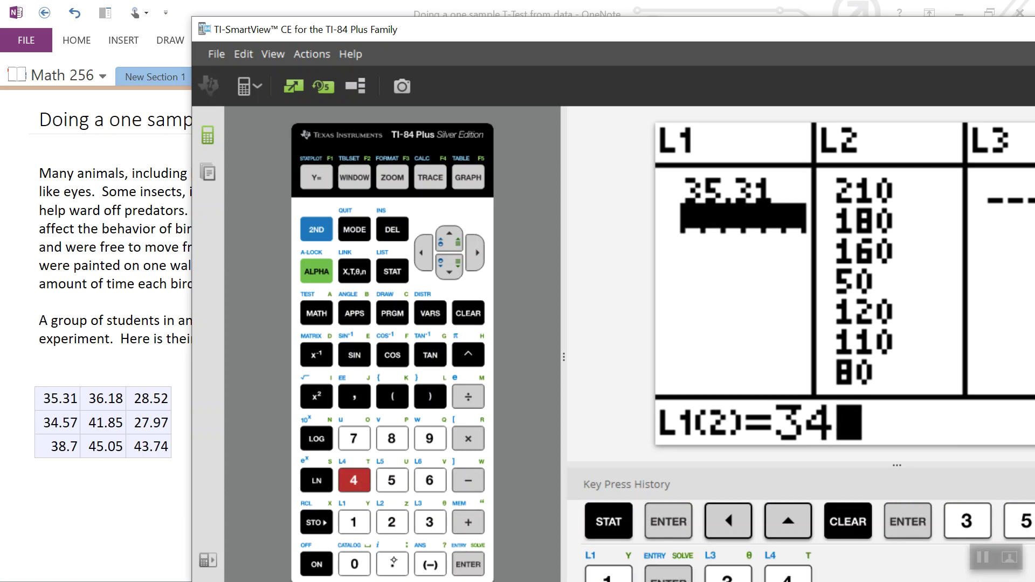
left_click(392, 563)
left_click(392, 480)
left_click(354, 438)
left_click(468, 564)
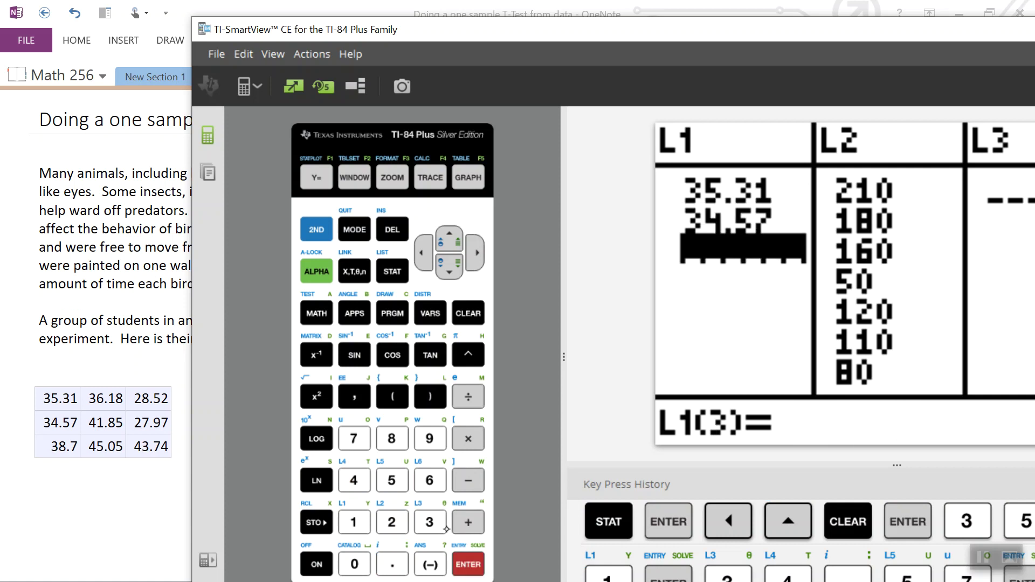
left_click(430, 522)
left_click(392, 438)
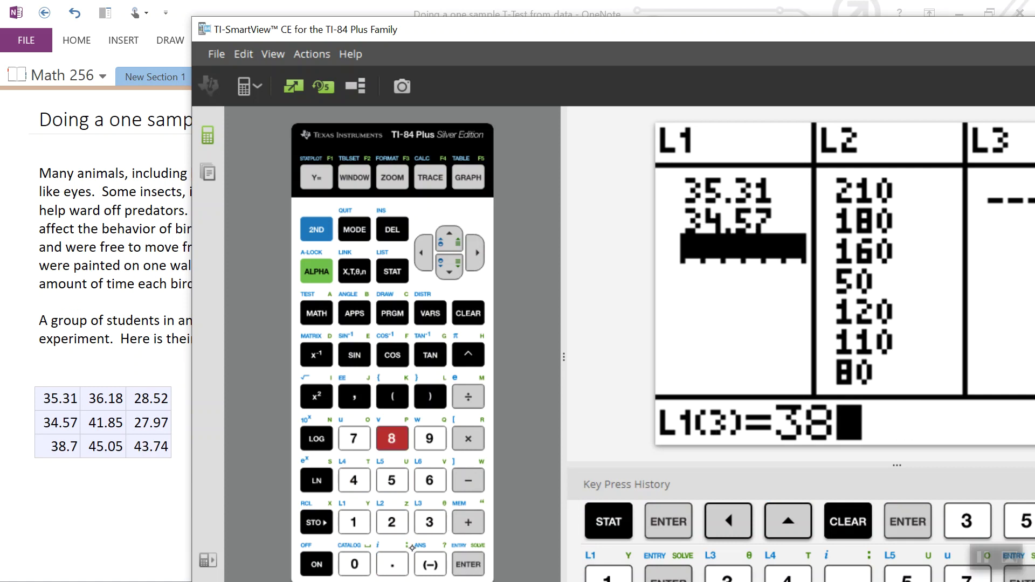
left_click(393, 562)
left_click(353, 443)
left_click(467, 560)
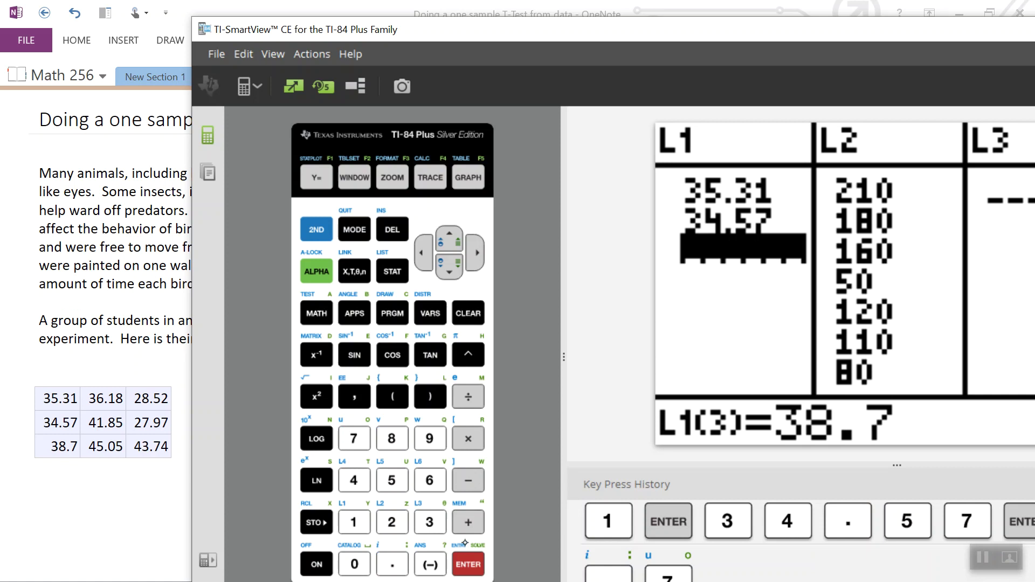
Enter 36.18, 41.85 and 45.05 as the next three L1 values.
left_click(429, 521)
left_click(429, 480)
left_click(390, 560)
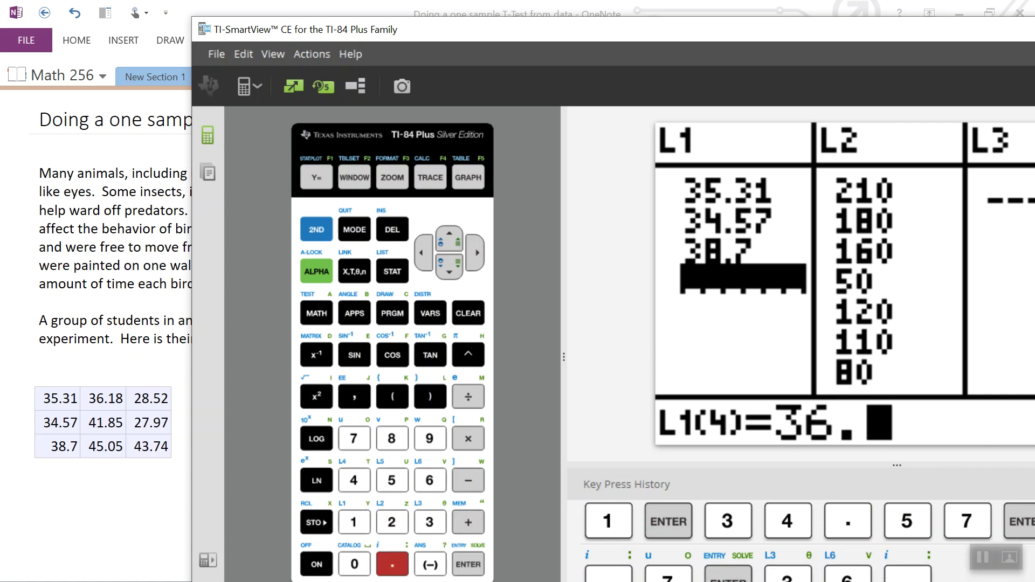
left_click(356, 521)
left_click(391, 438)
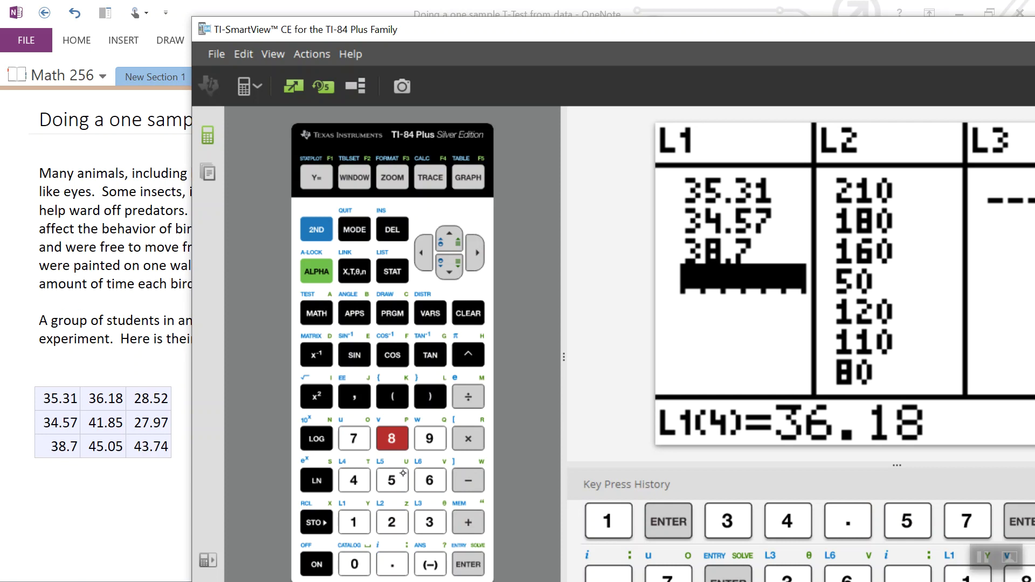
left_click(468, 563)
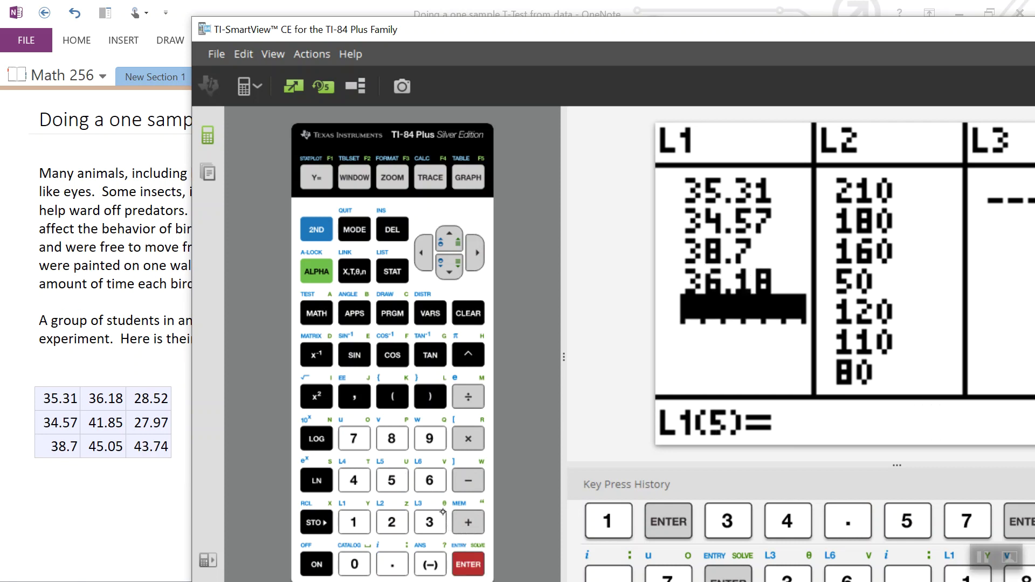
left_click(356, 481)
left_click(354, 521)
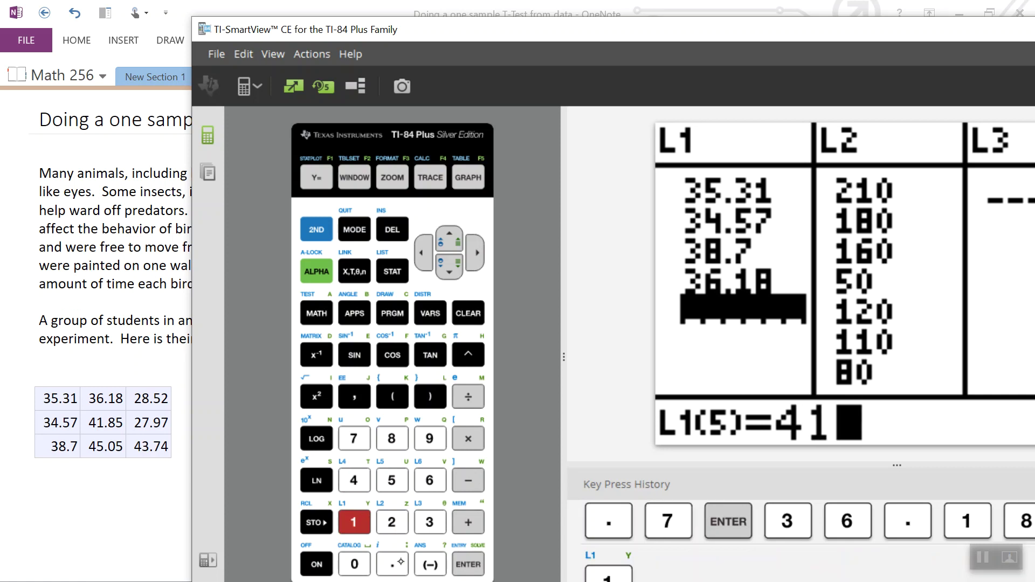
left_click(392, 564)
left_click(392, 438)
left_click(392, 480)
left_click(467, 560)
left_click(356, 481)
left_click(392, 480)
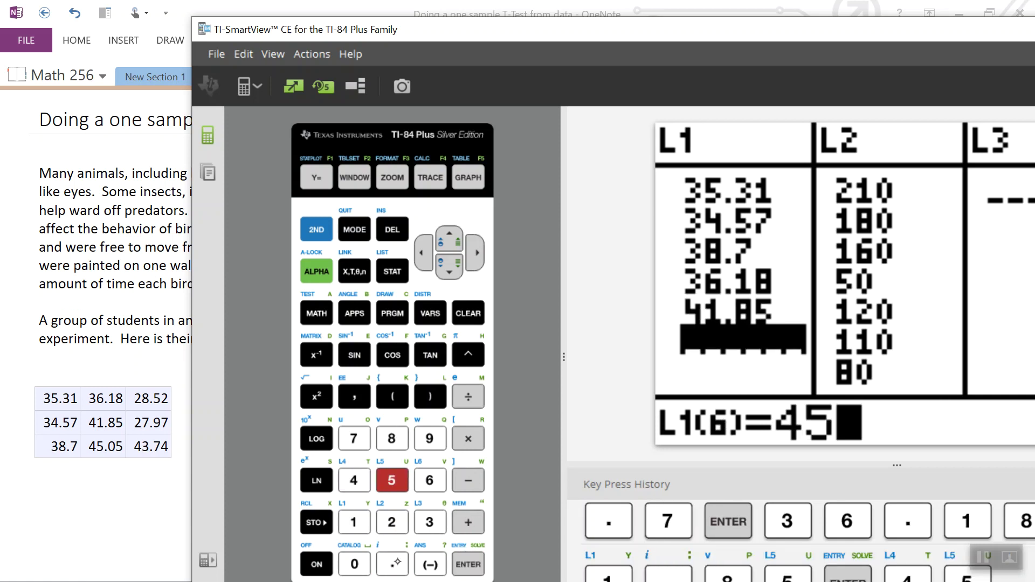
type(".0")
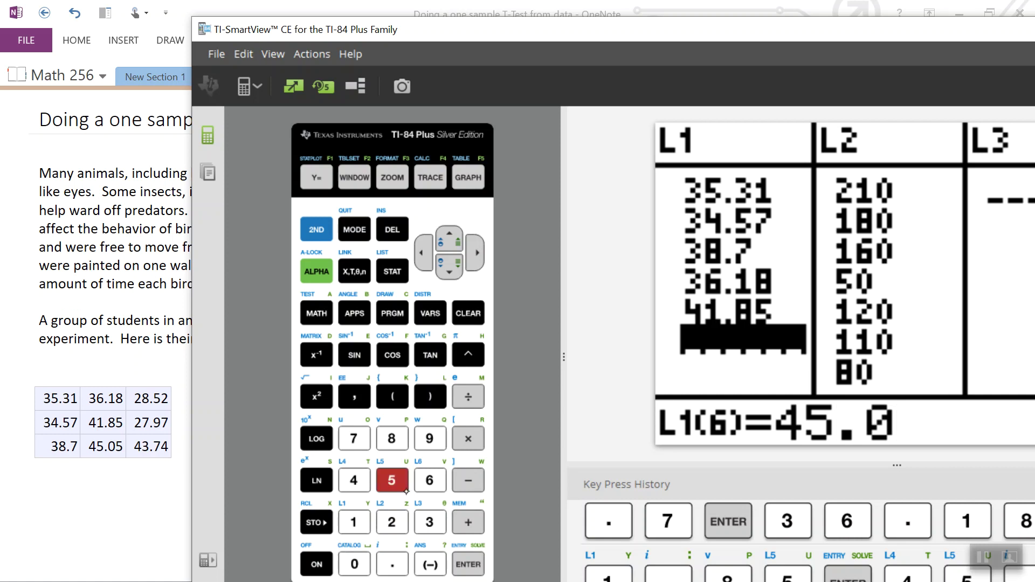
left_click(392, 479)
left_click(468, 564)
Enter 28.52, 27.97 and 43.74 as the last three L1 values.
left_click(392, 522)
left_click(391, 438)
left_click(392, 565)
left_click(392, 480)
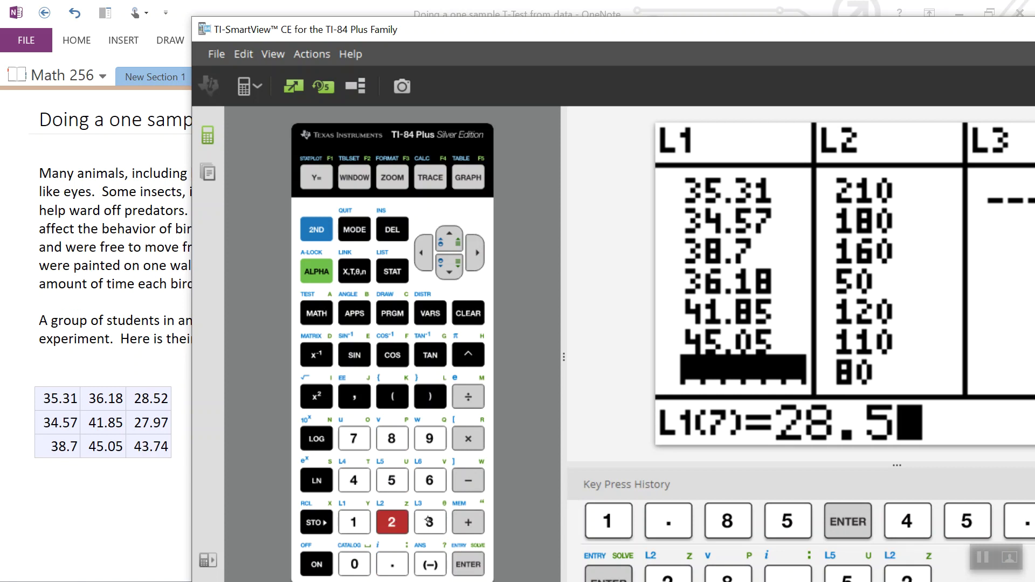
left_click(468, 564)
left_click(392, 522)
left_click(354, 439)
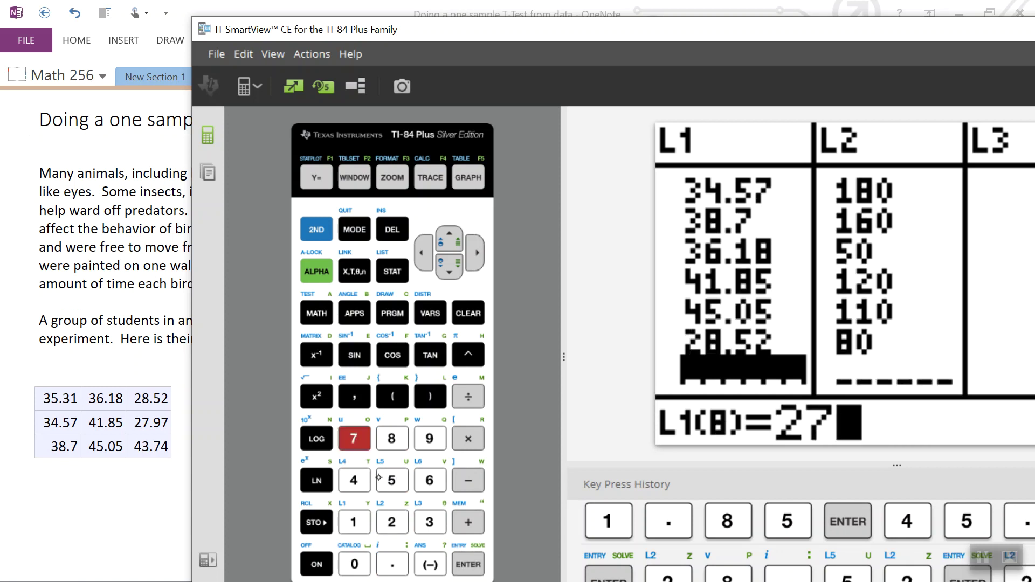
left_click(392, 565)
left_click(429, 438)
left_click(353, 439)
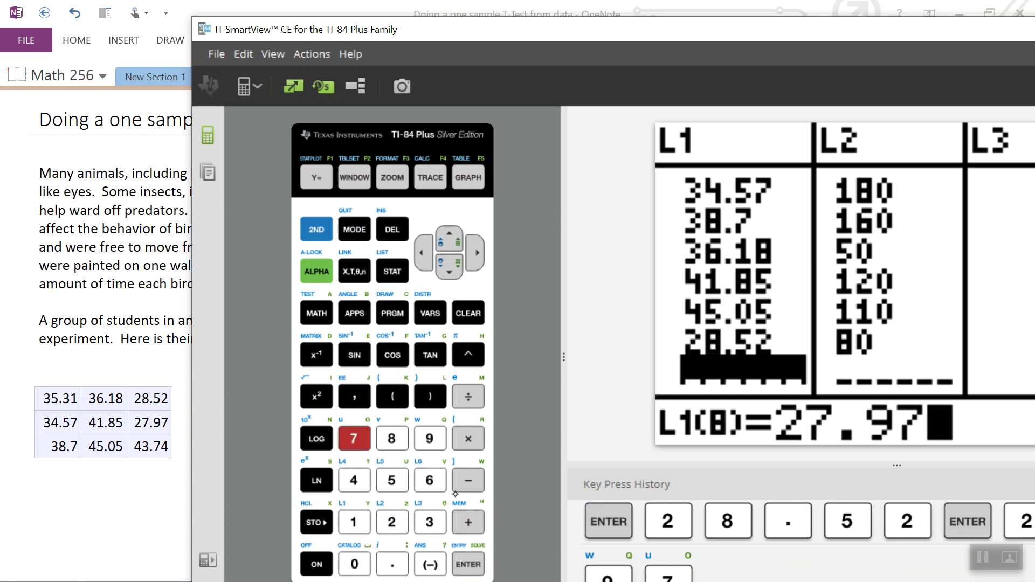
left_click(468, 563)
left_click(353, 480)
left_click(426, 519)
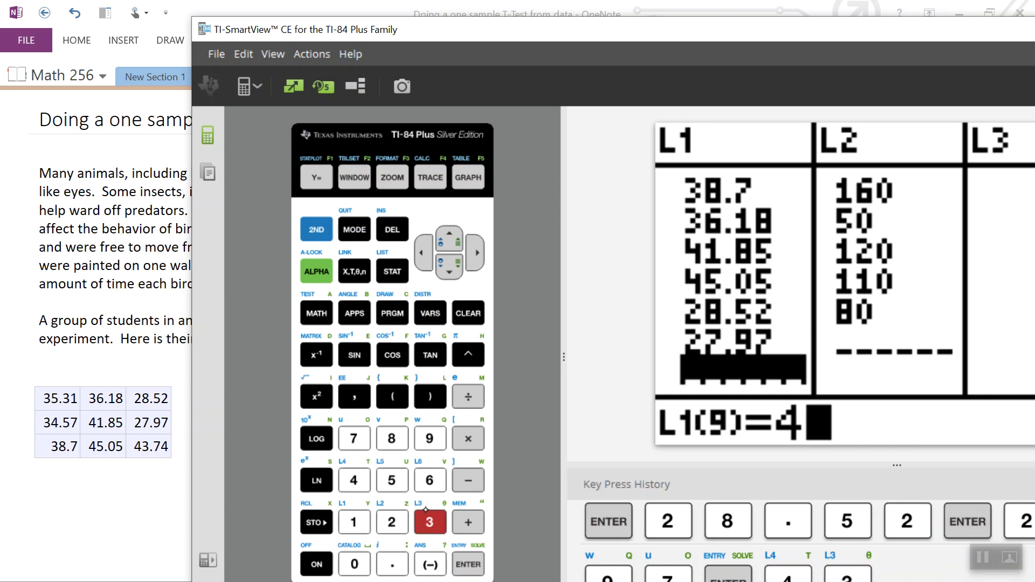
left_click(392, 564)
left_click(354, 438)
left_click(353, 480)
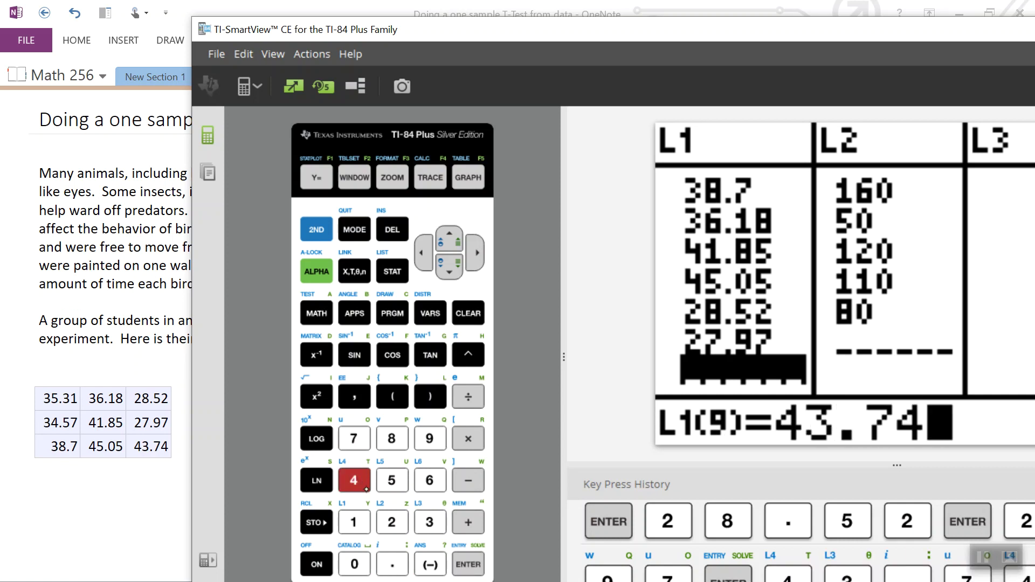
left_click(468, 564)
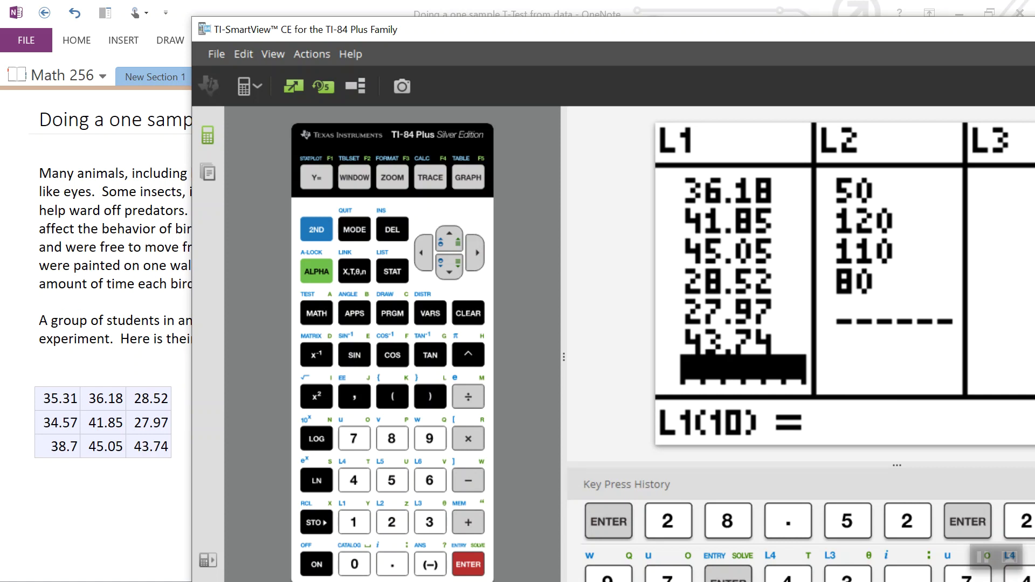
Turn Stat Plot 1 on as a histogram of Xlist L1 with Freq 1.
left_click(317, 229)
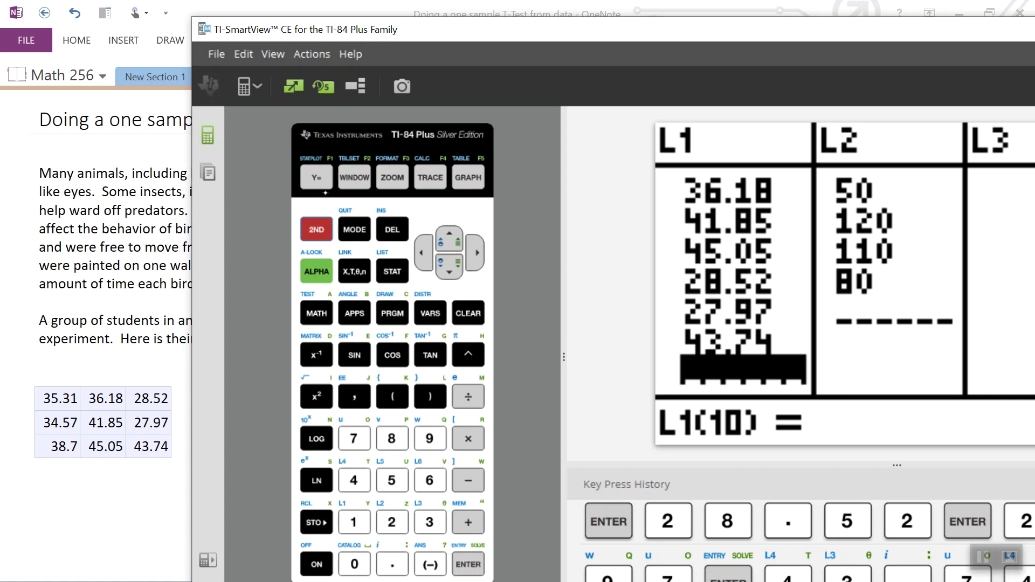
left_click(316, 175)
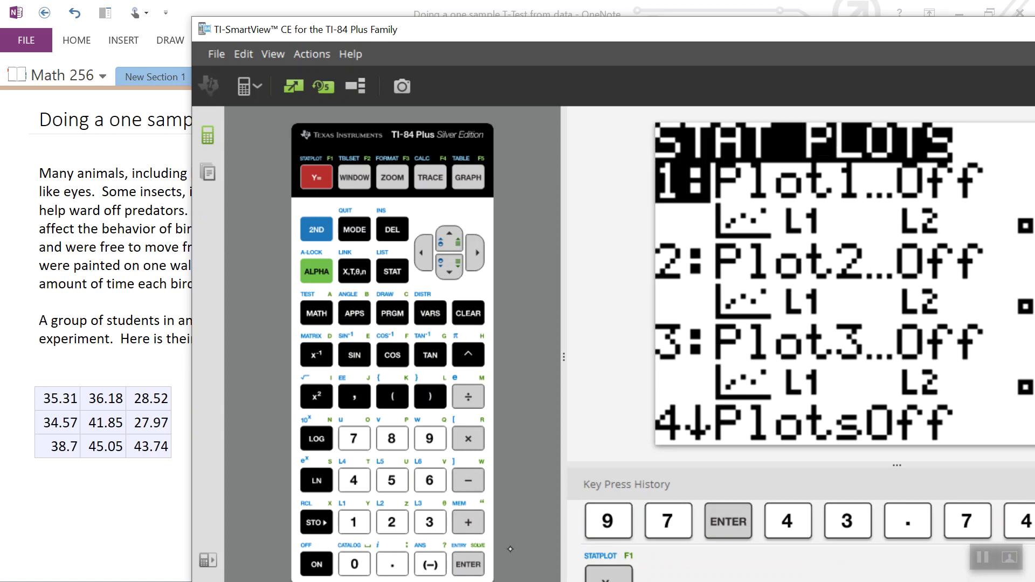
left_click(469, 564)
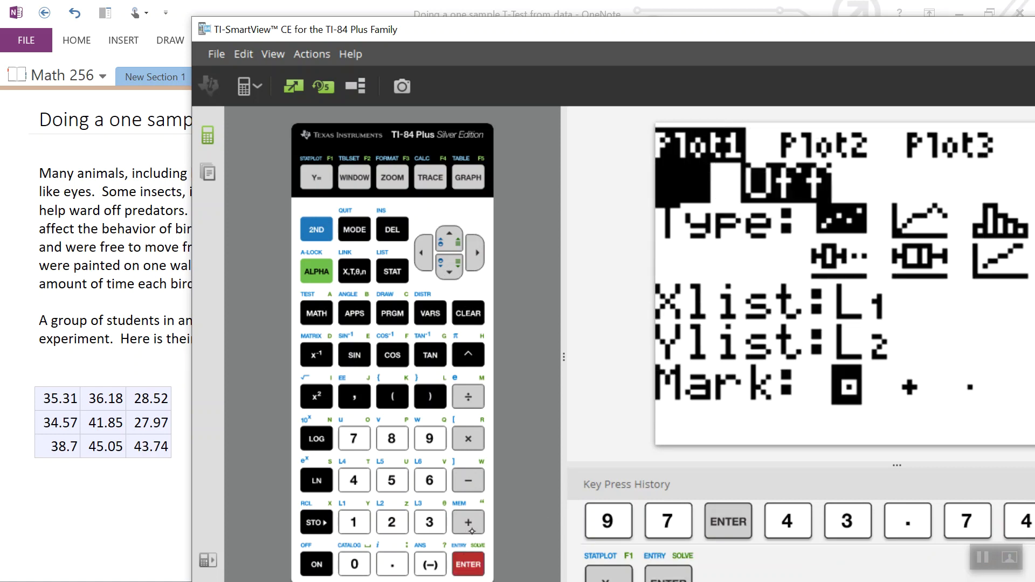
left_click(469, 561)
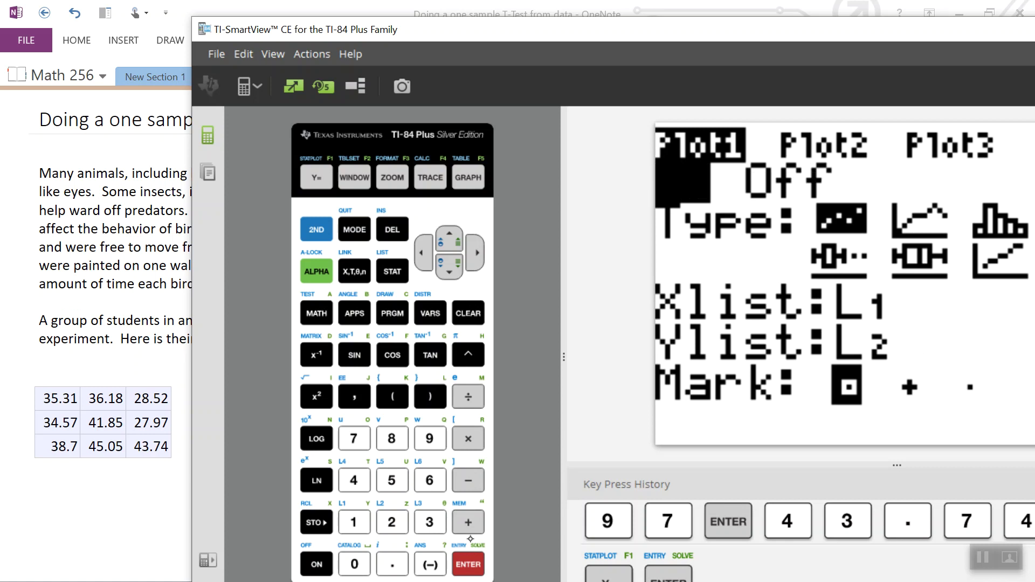
left_click(450, 272)
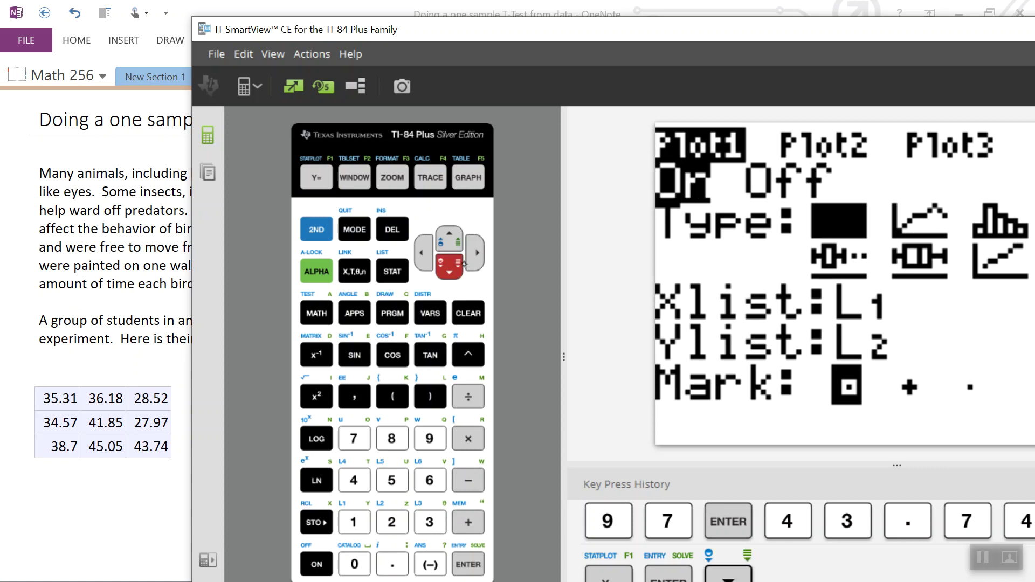
left_click(473, 256)
left_click(473, 255)
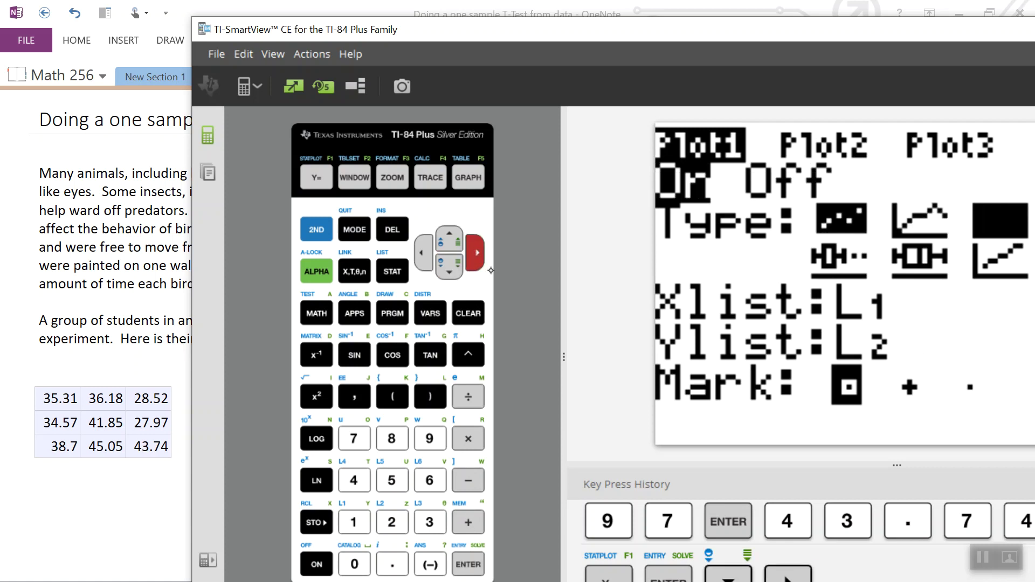
left_click(468, 564)
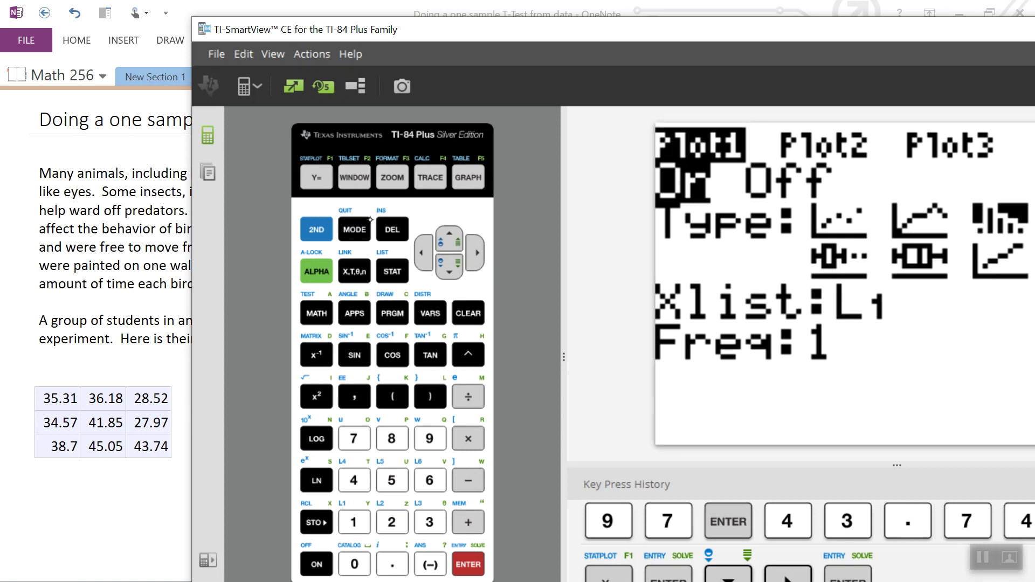
In the WINDOW screen enter Xmin 25, Xmax 50 and Xscl 2, keeping Ymin at −10.
left_click(354, 178)
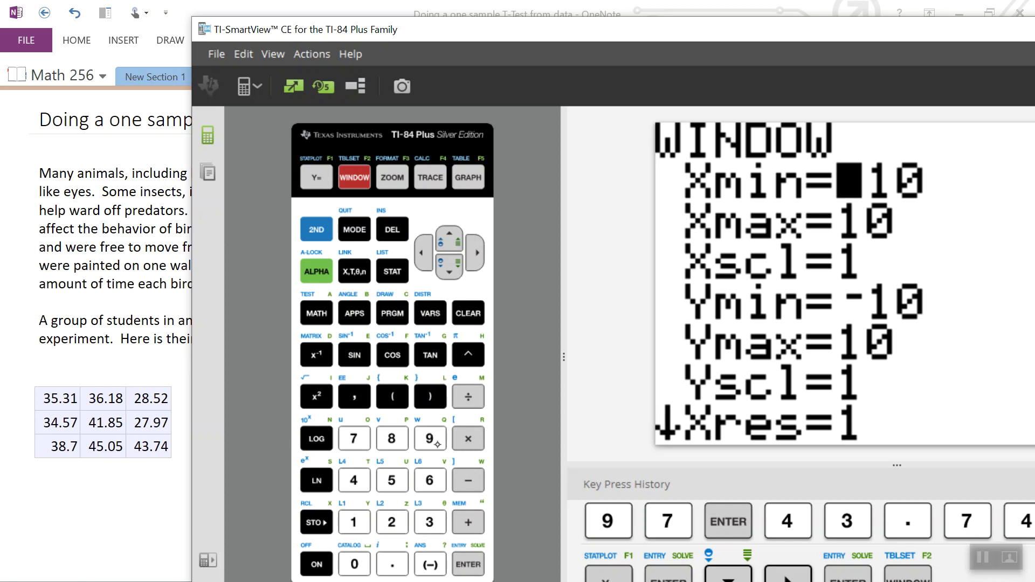
left_click(394, 519)
left_click(391, 490)
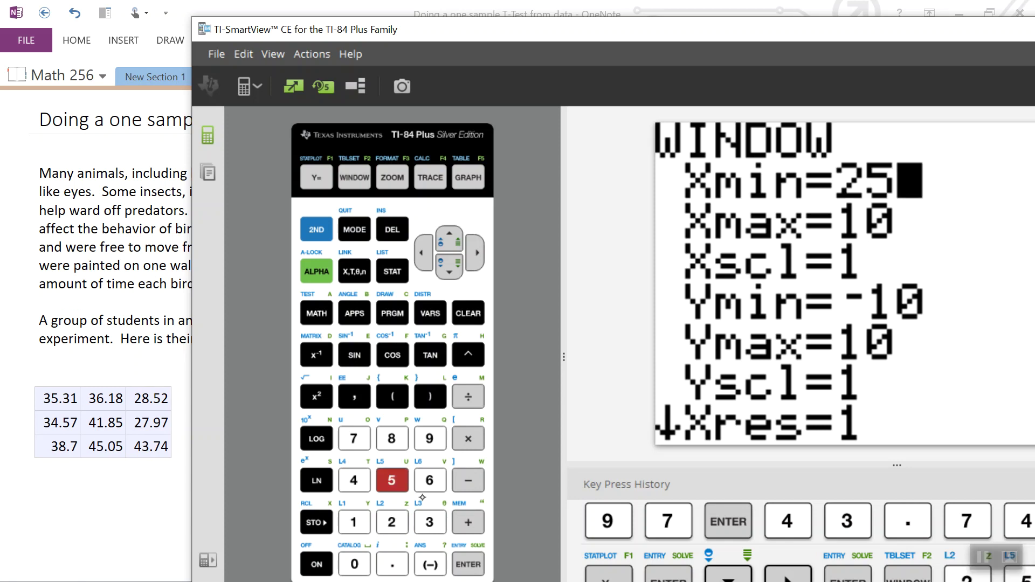
left_click(468, 563)
left_click(391, 480)
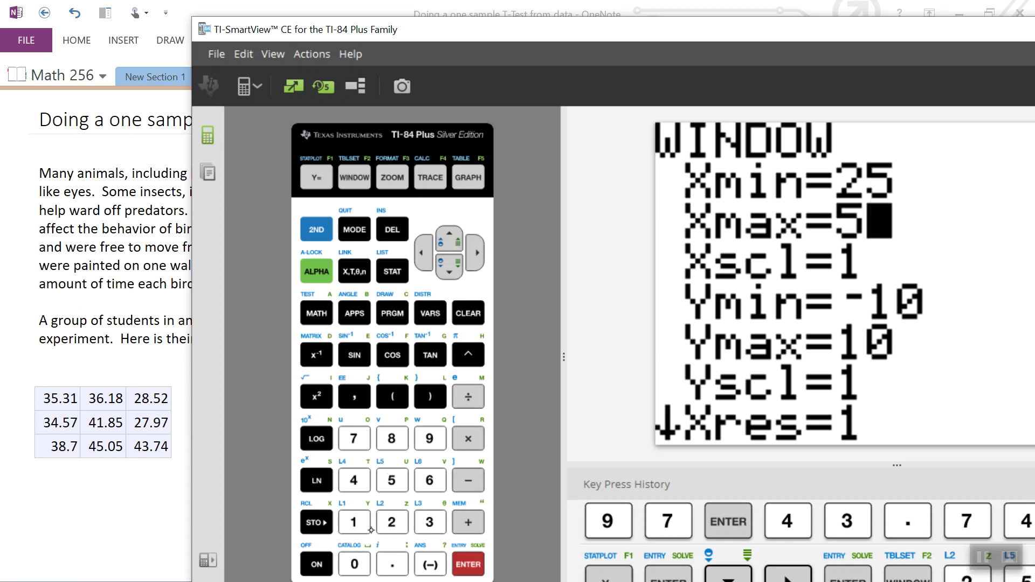
left_click(354, 564)
left_click(468, 560)
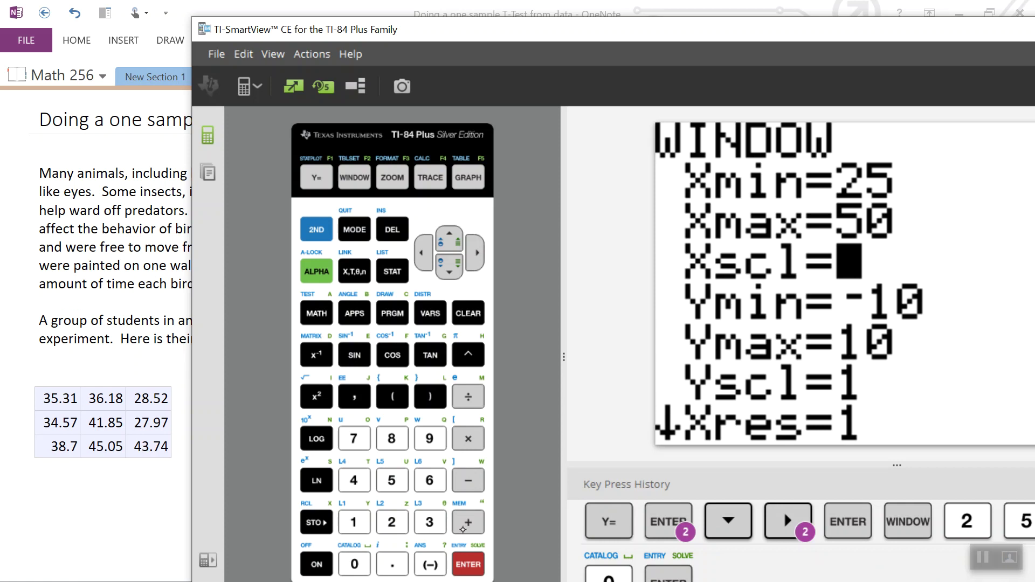
left_click(394, 518)
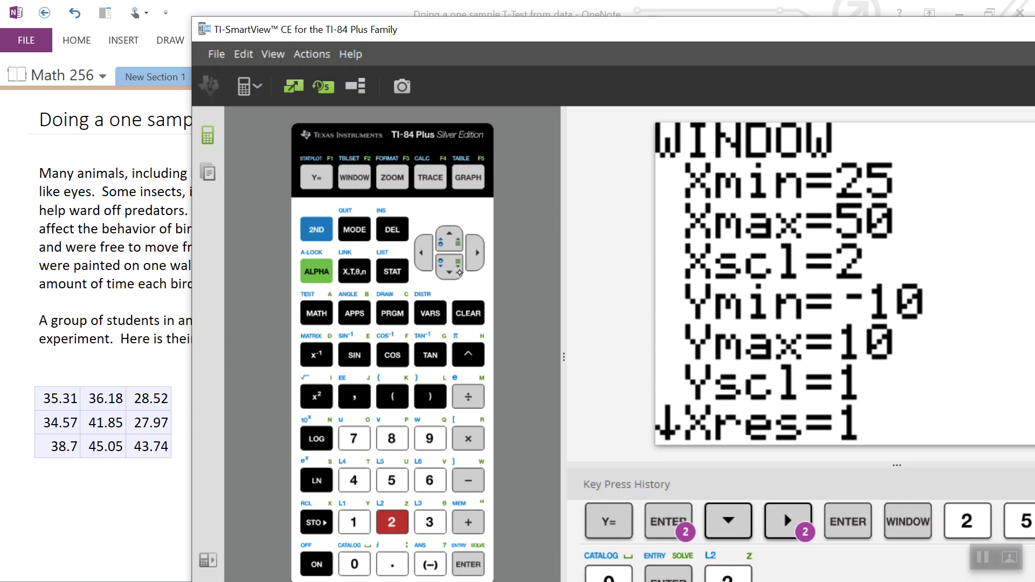
left_click(467, 561)
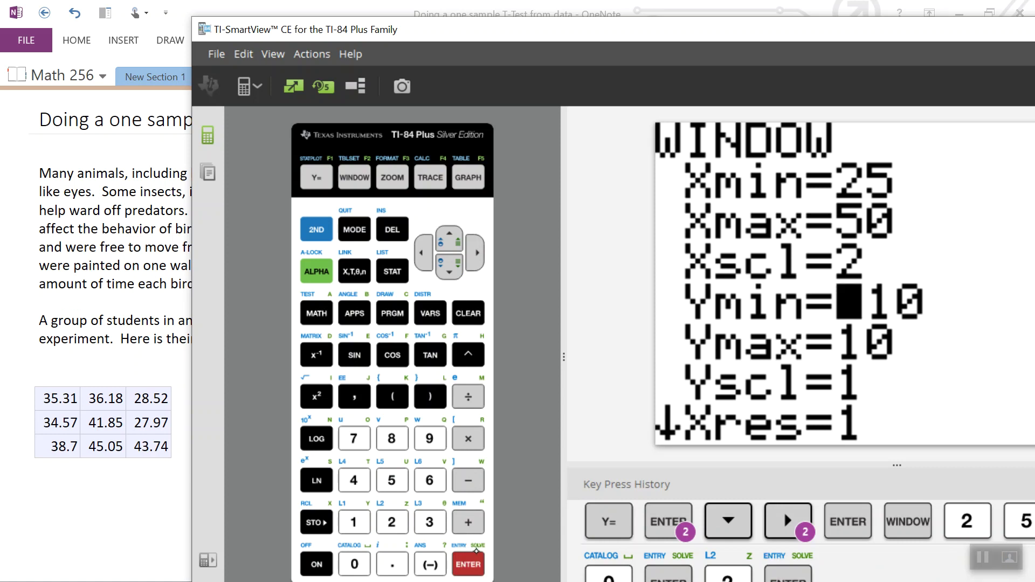
left_click(471, 560)
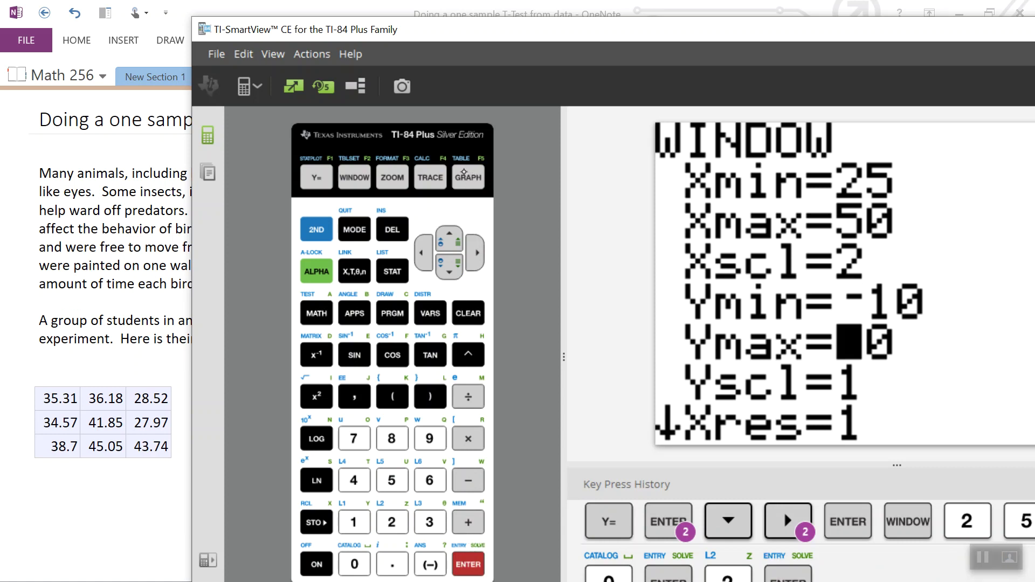
Graph the L1 histogram between x=25 and 50 and reposition the emulator to view it.
left_click(467, 176)
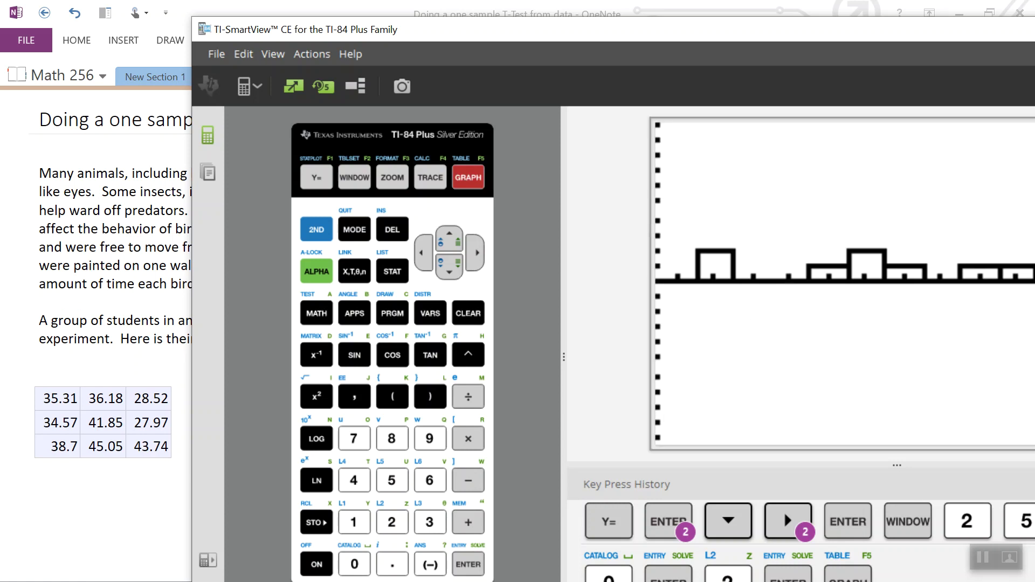
left_click_drag(761, 38, 574, 49)
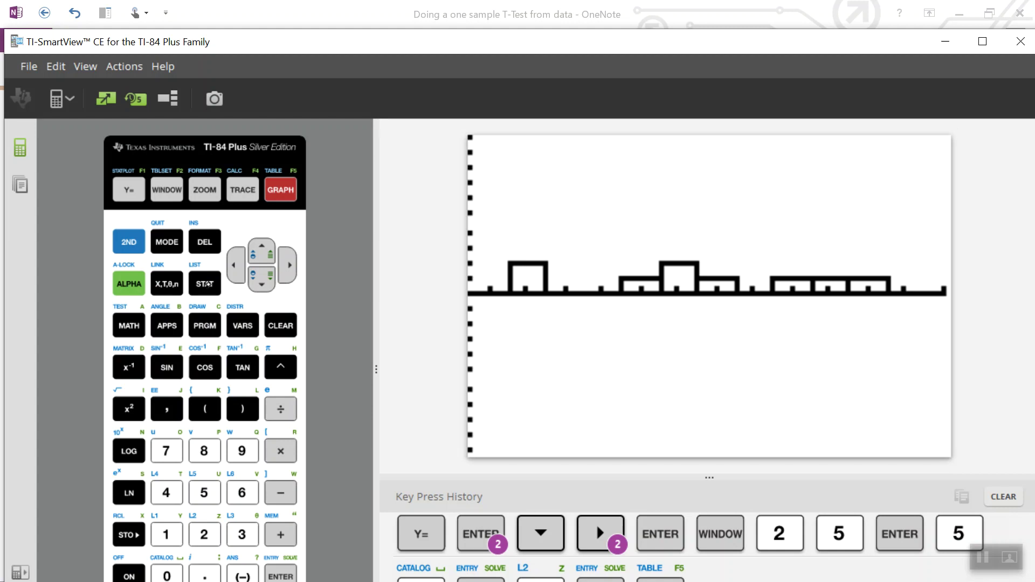
Run 1-Var Stats on L1 (mean 36.8766667, Sx 6.11749489, n=9) and move the window right.
left_click(207, 284)
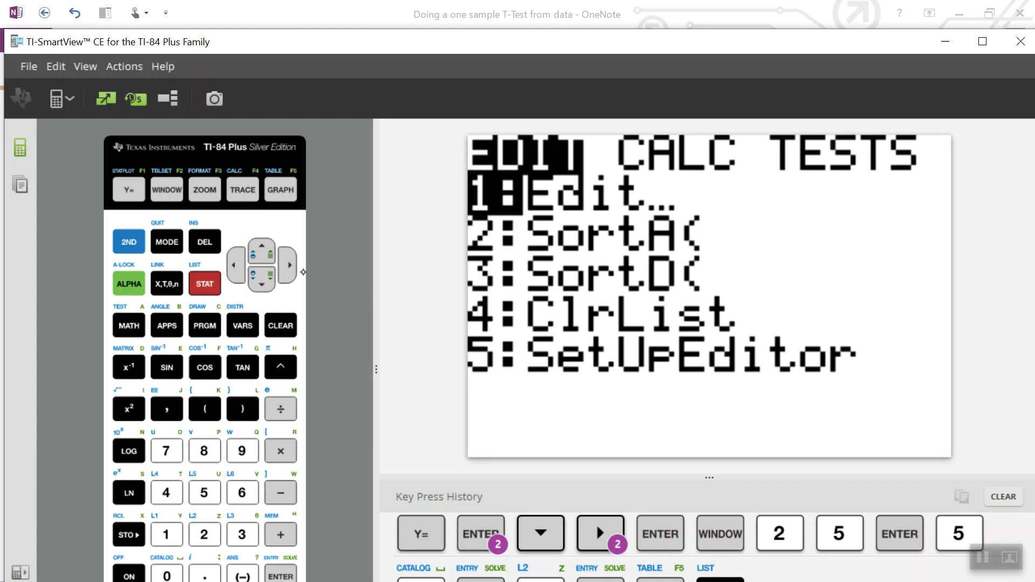
left_click(291, 264)
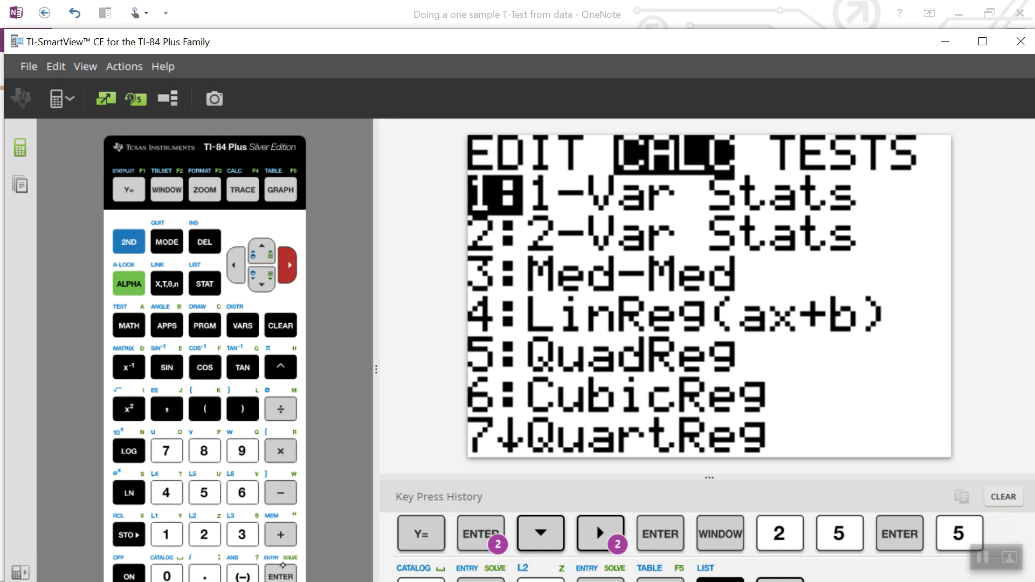
left_click(282, 565)
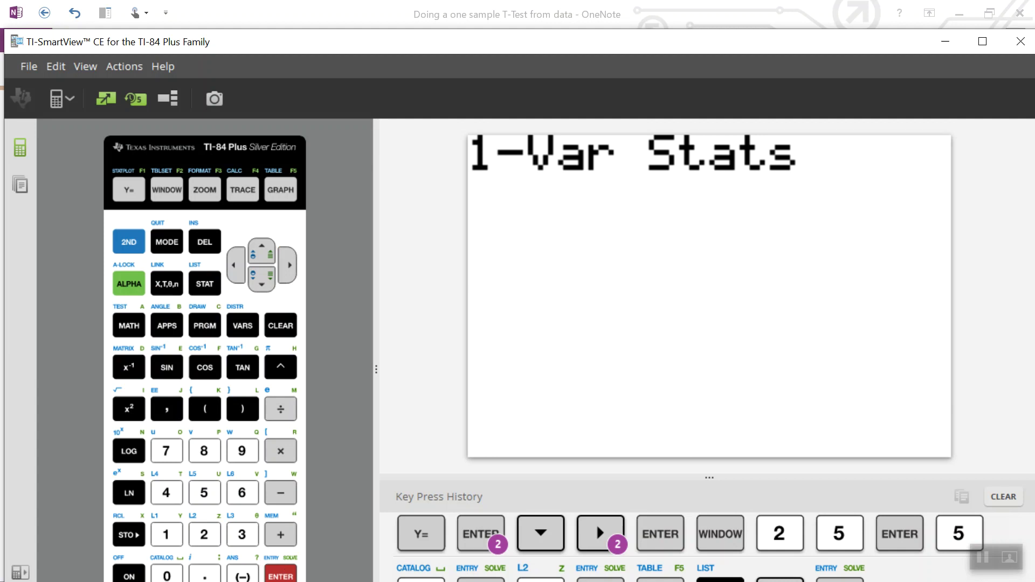
left_click(281, 572)
key("alt+space")
key("m")
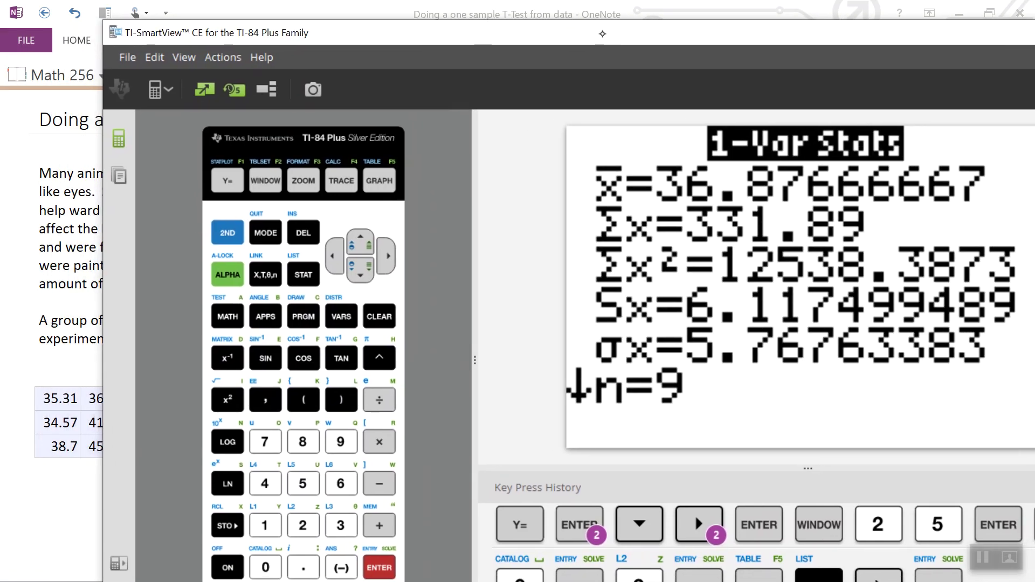
left_click(602, 34)
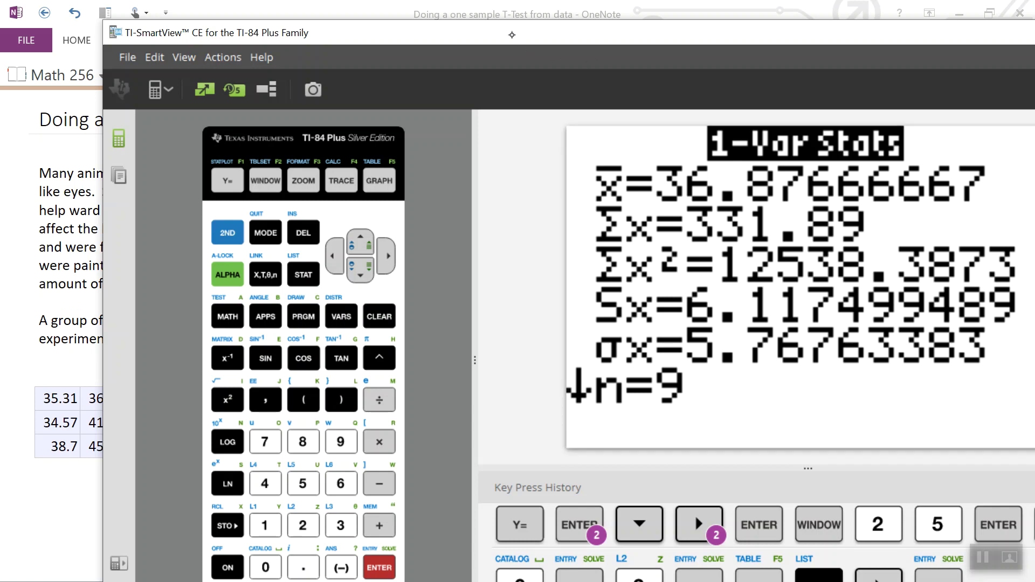
Handwrite x̄ = 36.8766 beneath the OneNote data table.
left_click_drag(504, 32, 587, 29)
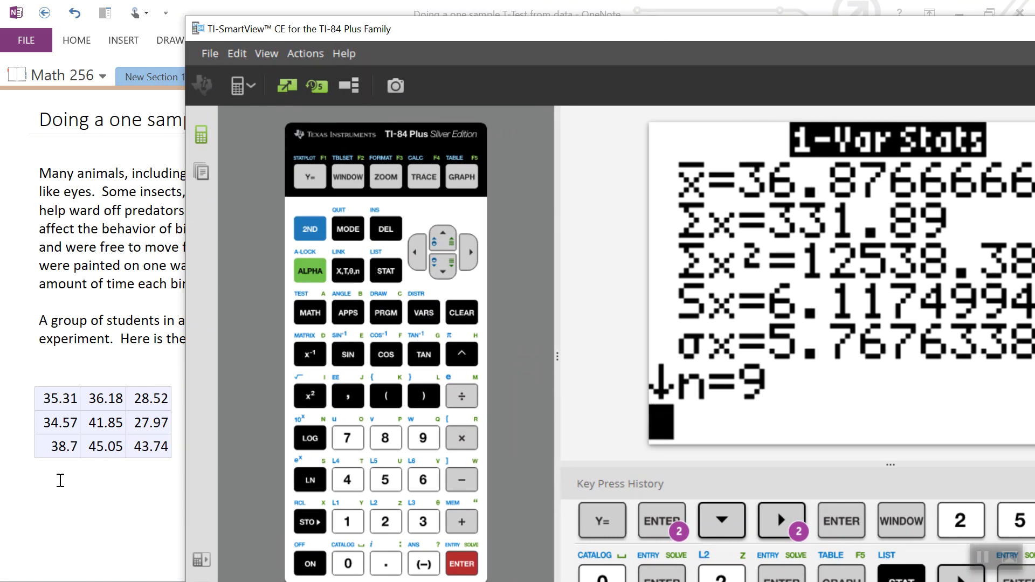
left_click(51, 484)
mouse_move(45, 483)
left_mouse_down()
mouse_move(61, 498)
mouse_move(45, 505)
mouse_move(41, 481)
mouse_move(79, 497)
left_mouse_up()
left_click_drag(84, 484, 88, 502)
mouse_move(103, 483)
left_mouse_down()
mouse_move(108, 495)
mouse_move(133, 486)
left_mouse_up()
left_click(114, 501)
mouse_move(137, 484)
left_mouse_down()
mouse_move(143, 497)
mouse_move(161, 493)
left_mouse_up()
left_click_drag(180, 480, 175, 495)
left_click(86, 509)
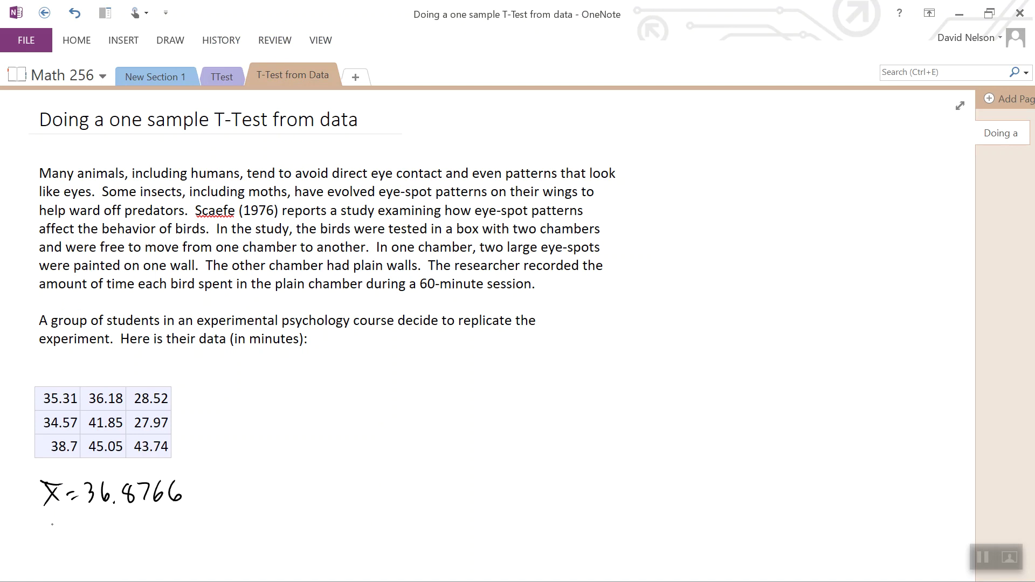
Handwrite n = 9 and an s = label below the mean.
left_click(58, 557)
mouse_move(37, 553)
left_mouse_down()
mouse_move(48, 566)
mouse_move(94, 567)
left_mouse_up()
left_click_drag(56, 521, 39, 537)
Check Sx on the calculator and type 6.1175 in a small box after s =.
key("Tab")
key("super+Tab")
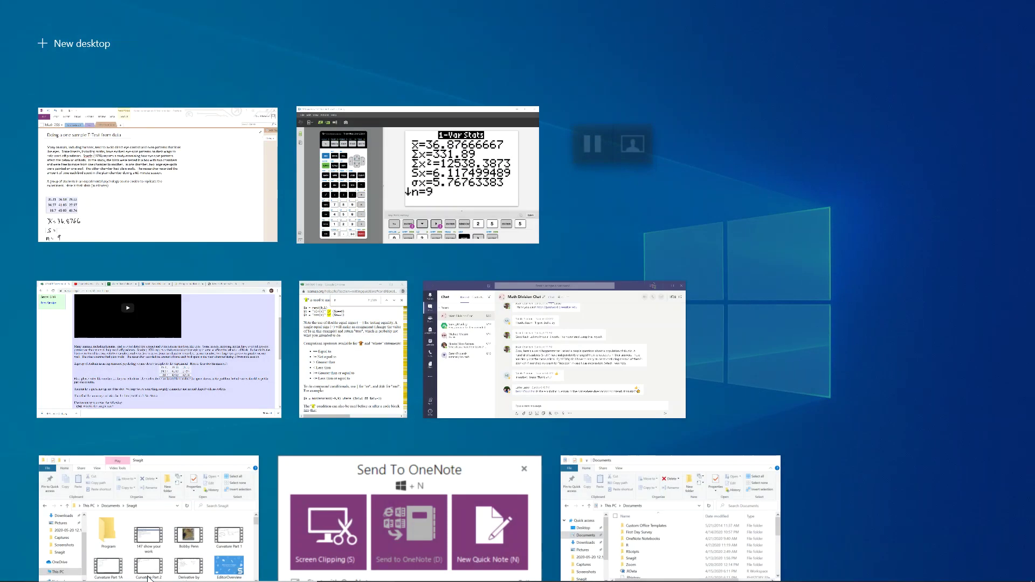
key("Right")
key("Return")
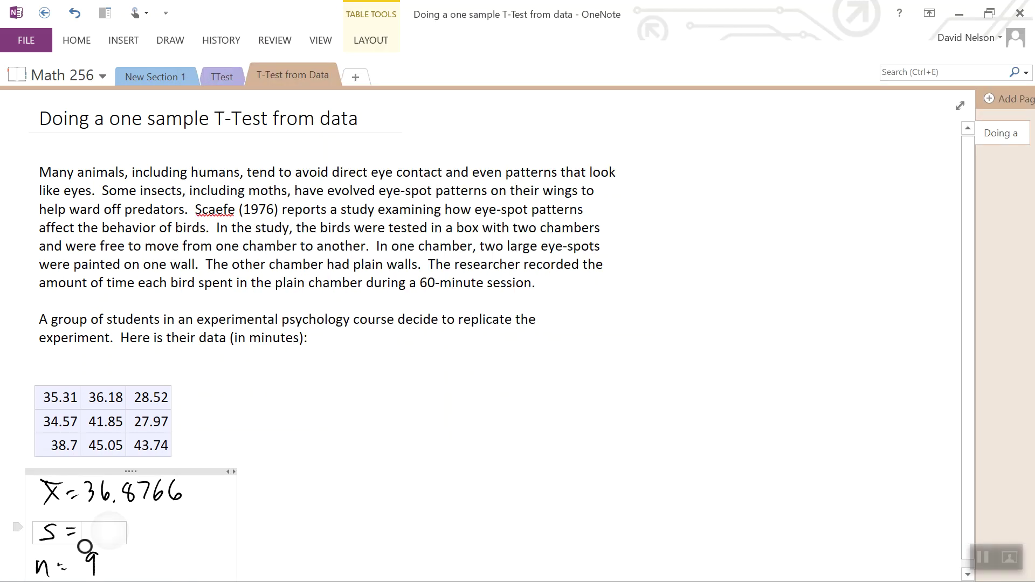
type("6.11756")
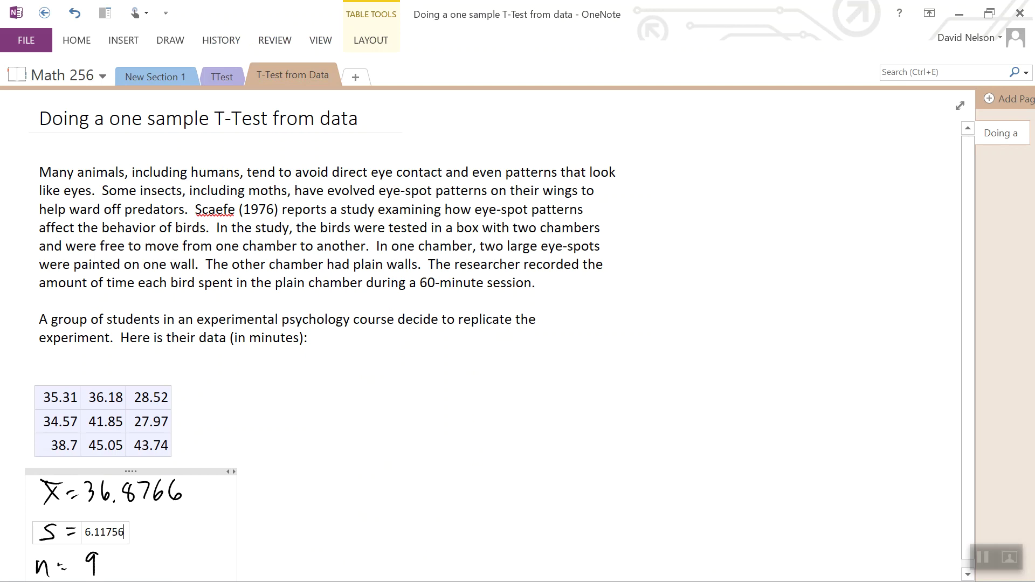
key("BackSpace")
scroll(500, 345, "down", 3)
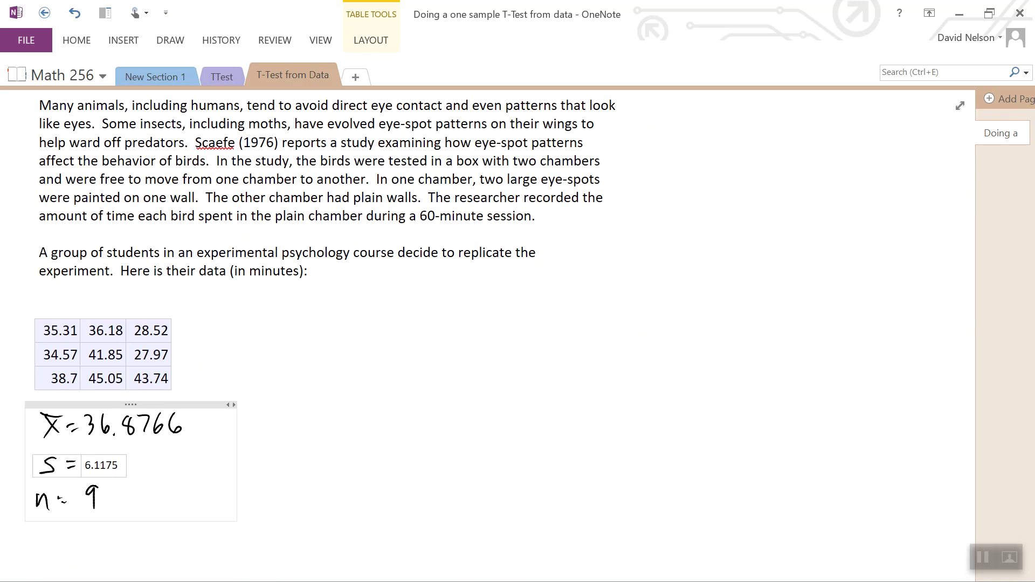
left_click(247, 307)
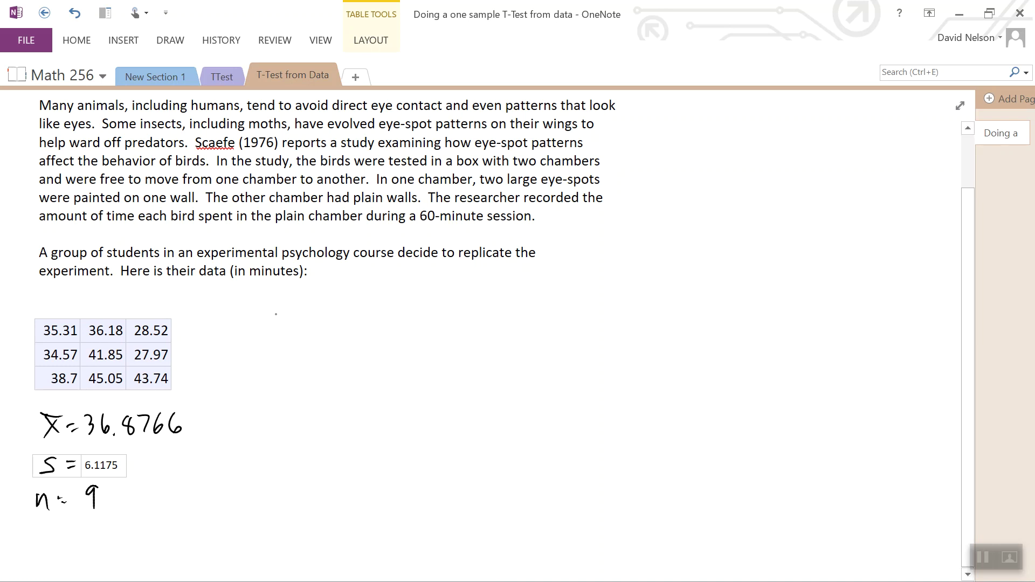
Handwrite the null hypothesis H0: μ = 30 right of the data table.
mouse_move(275, 302)
left_mouse_down()
mouse_move(272, 335)
mouse_move(281, 317)
left_mouse_up()
mouse_move(281, 302)
left_mouse_down()
mouse_move(289, 343)
mouse_move(344, 329)
left_mouse_up()
left_click_drag(348, 319, 355, 325)
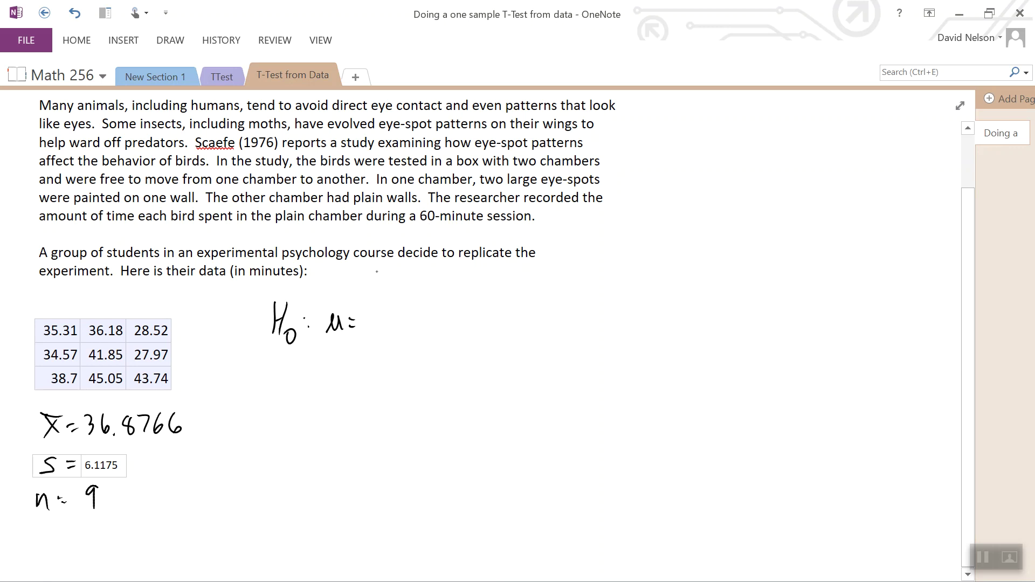
mouse_move(365, 304)
left_mouse_down()
mouse_move(365, 323)
mouse_move(383, 305)
left_mouse_up()
Handwrite the alternative hypothesis Ha: μ > 30 below it, fixing a mistaken equals sign.
mouse_move(268, 357)
left_mouse_down()
mouse_move(267, 382)
mouse_move(276, 370)
left_mouse_up()
mouse_move(279, 357)
left_mouse_down()
mouse_move(277, 382)
mouse_move(291, 389)
mouse_move(293, 376)
left_mouse_up()
left_click(302, 366)
left_click_drag(329, 379, 346, 362)
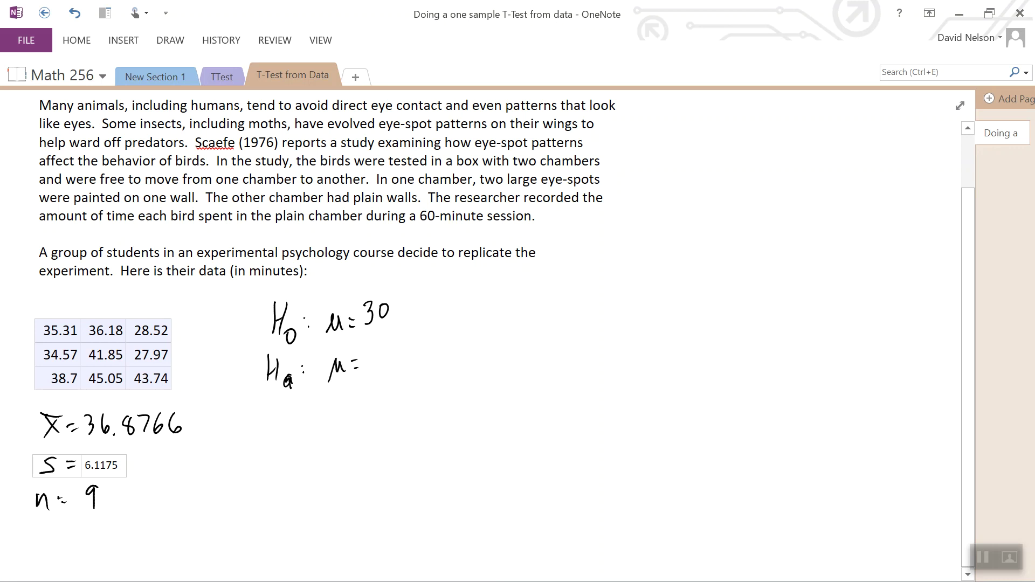
left_click(356, 365)
mouse_move(367, 360)
left_mouse_down()
mouse_move(356, 372)
mouse_move(378, 362)
mouse_move(369, 373)
left_mouse_up()
mouse_move(384, 356)
left_mouse_down()
mouse_move(380, 366)
mouse_move(385, 356)
left_mouse_up()
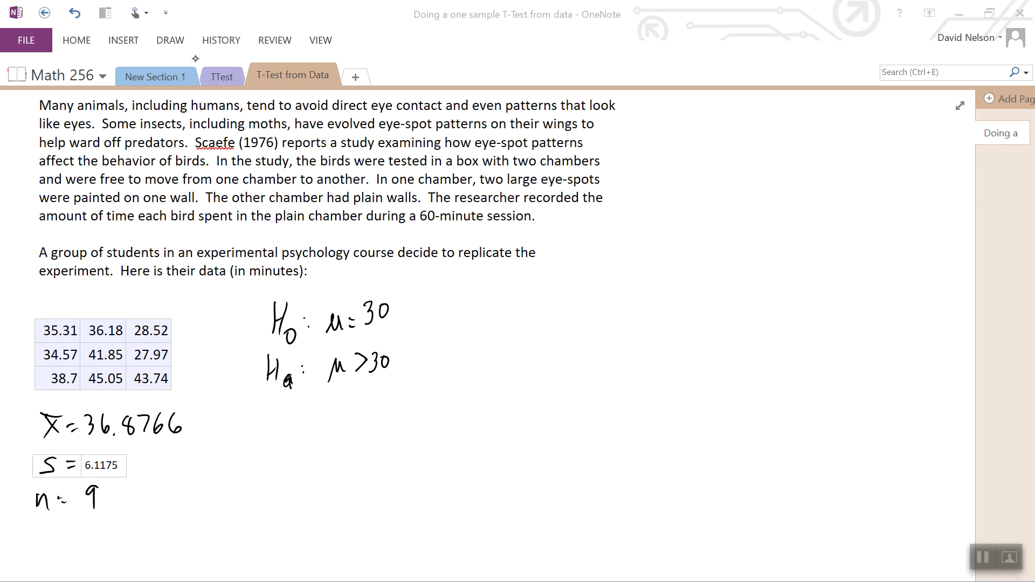
Pick the yellow highlighter and mark 'time each bird spent in the plain chamber'.
left_click(169, 42)
left_click(323, 70)
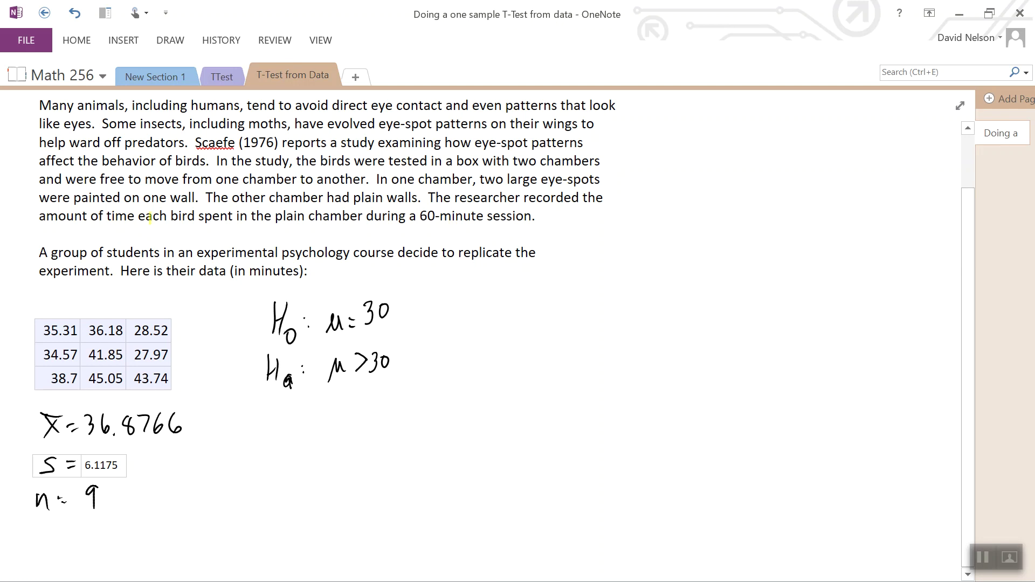
left_click_drag(194, 218, 104, 217)
left_click_drag(196, 218, 355, 218)
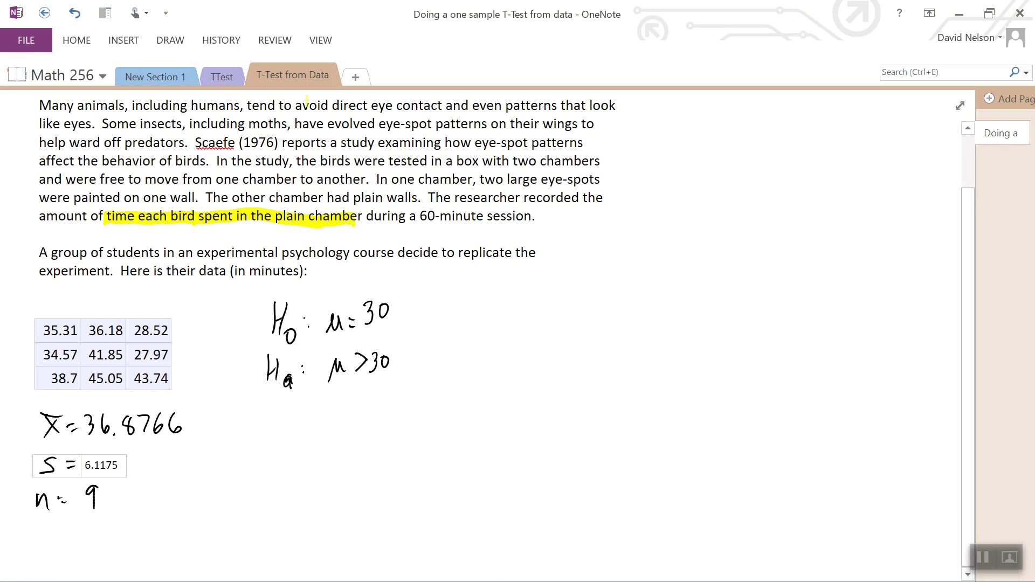
With the black pen, handwrite the formula t = (x̄ − μ)/(s/√n).
left_click(171, 40)
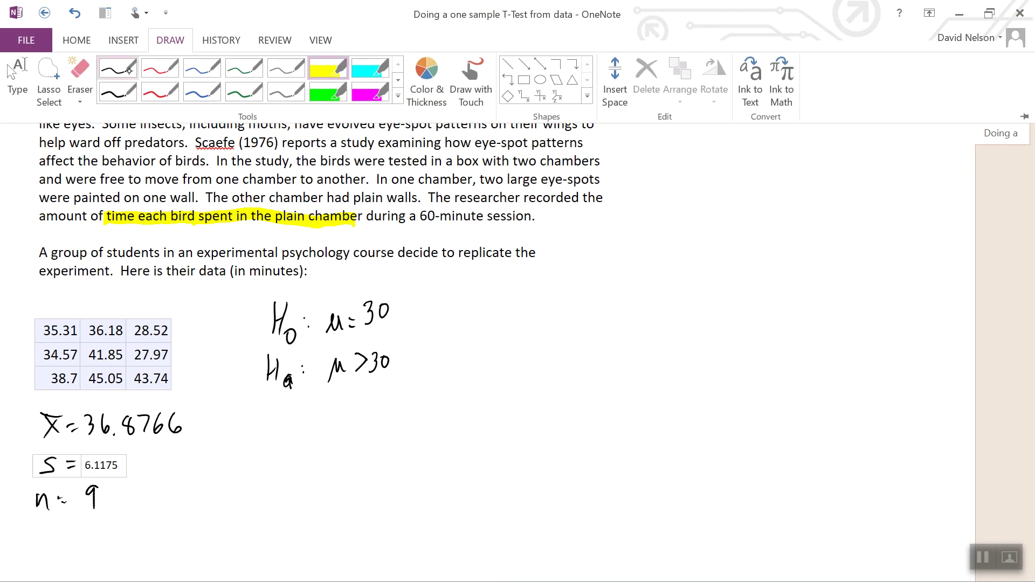
left_click(120, 75)
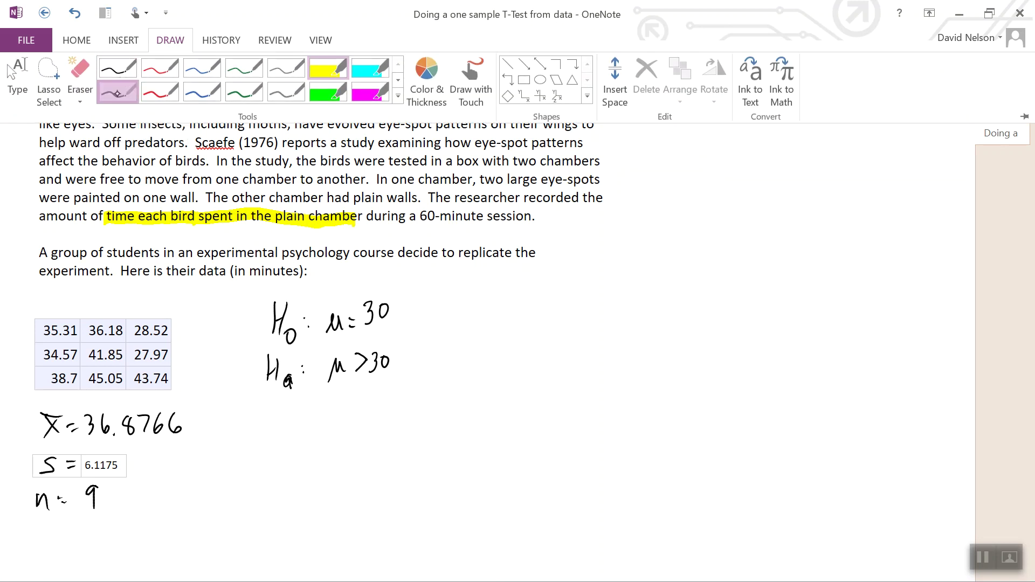
mouse_move(484, 286)
left_mouse_down()
mouse_move(474, 330)
mouse_move(483, 302)
mouse_move(508, 315)
left_mouse_up()
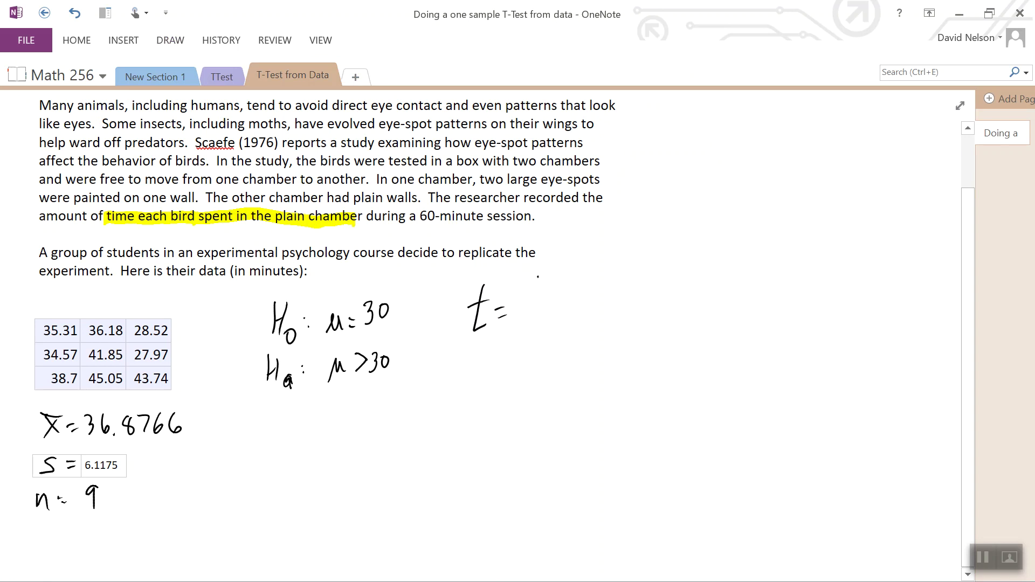
left_click_drag(543, 282, 548, 291)
mouse_move(547, 275)
left_mouse_down()
mouse_move(536, 292)
mouse_move(549, 266)
mouse_move(590, 265)
left_mouse_up()
mouse_move(538, 299)
left_mouse_down()
mouse_move(590, 287)
mouse_move(541, 331)
mouse_move(562, 338)
mouse_move(552, 346)
mouse_move(564, 358)
left_mouse_up()
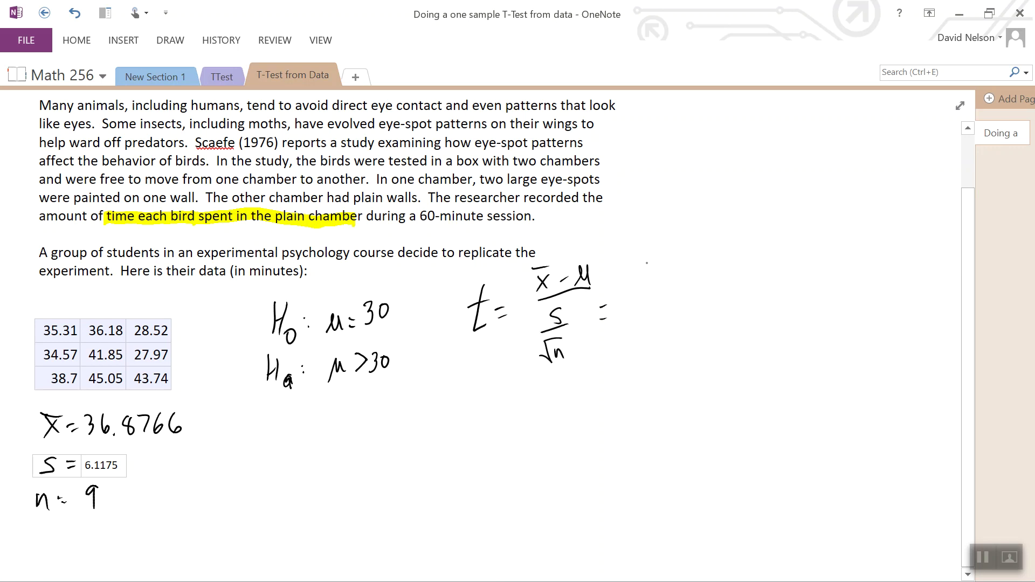
Handwrite the substituted values = (36.8766 − 30)/(6.1175/√9) beside it.
mouse_move(646, 264)
left_mouse_down()
mouse_move(648, 276)
mouse_move(680, 260)
mouse_move(698, 267)
left_mouse_up()
left_click(669, 271)
mouse_move(710, 255)
left_mouse_down()
mouse_move(706, 265)
mouse_move(732, 268)
mouse_move(749, 254)
left_mouse_up()
left_click_drag(659, 283, 742, 275)
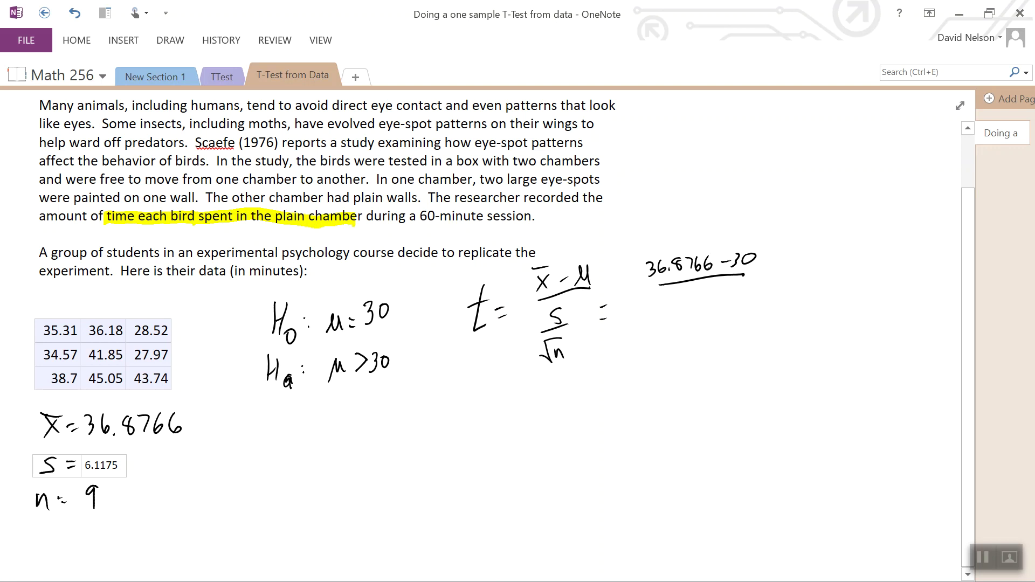
mouse_move(686, 290)
left_mouse_down()
mouse_move(678, 310)
mouse_move(709, 304)
left_mouse_up()
left_click(696, 306)
left_click_drag(713, 289, 725, 300)
mouse_move(737, 305)
left_mouse_down()
mouse_move(670, 326)
mouse_move(702, 339)
left_mouse_up()
left_click_drag(700, 324, 717, 320)
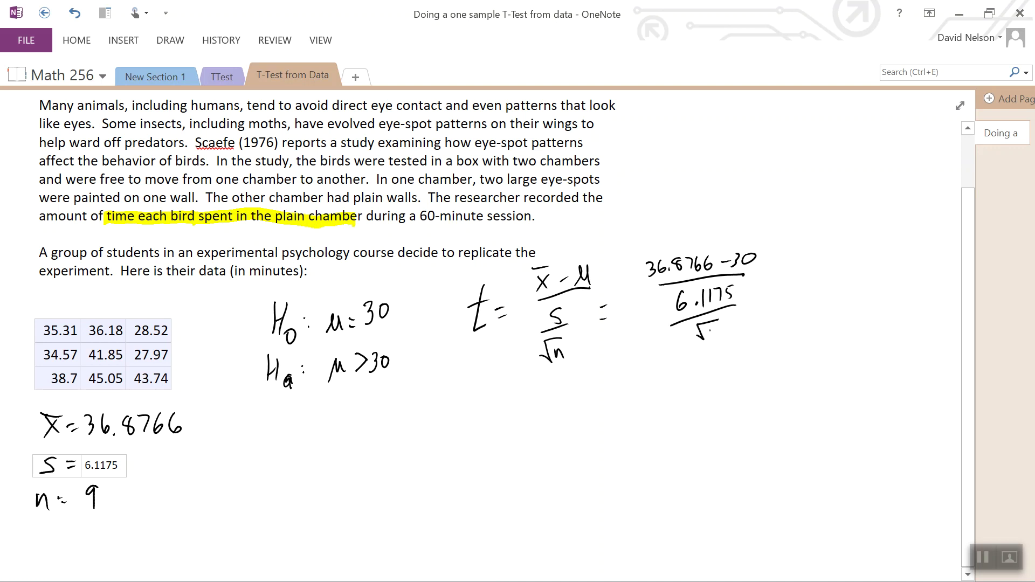
left_click_drag(714, 328, 714, 340)
Switch to the TI-84 emulator, arrange its window, and enter (36.8766.
key("super+Tab")
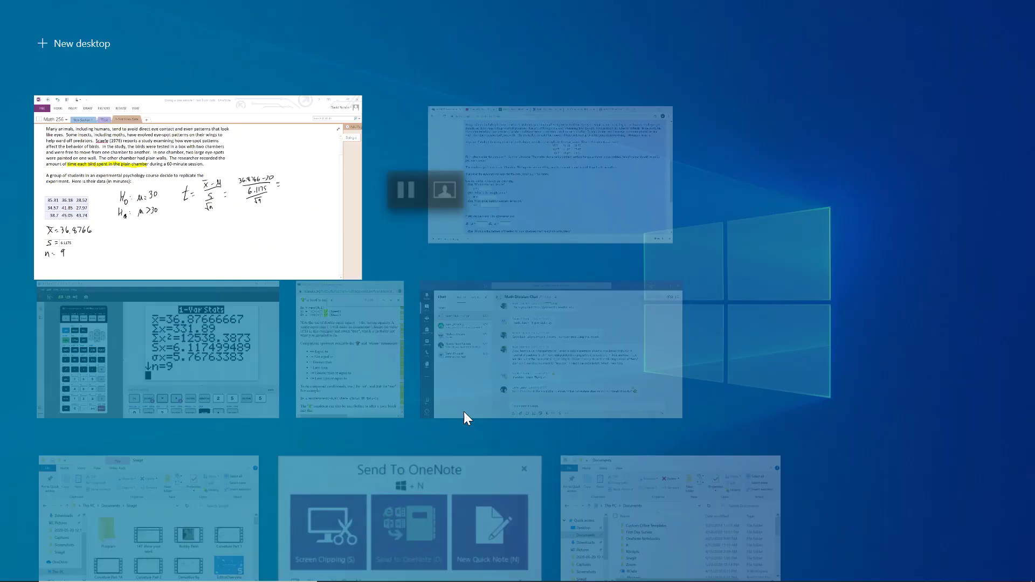
left_click(104, 351)
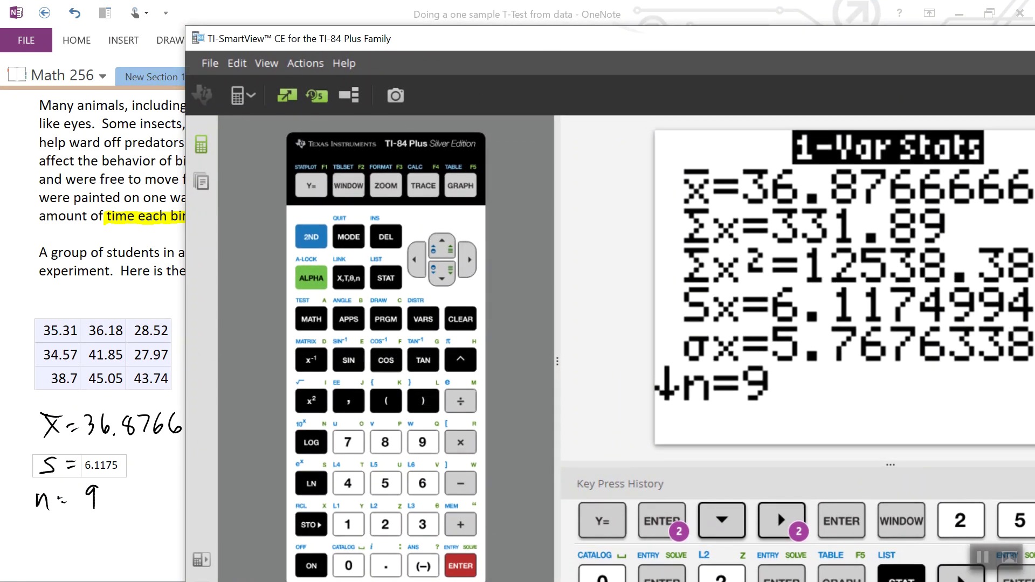
left_click_drag(719, 36, 536, 27)
left_click(978, 23)
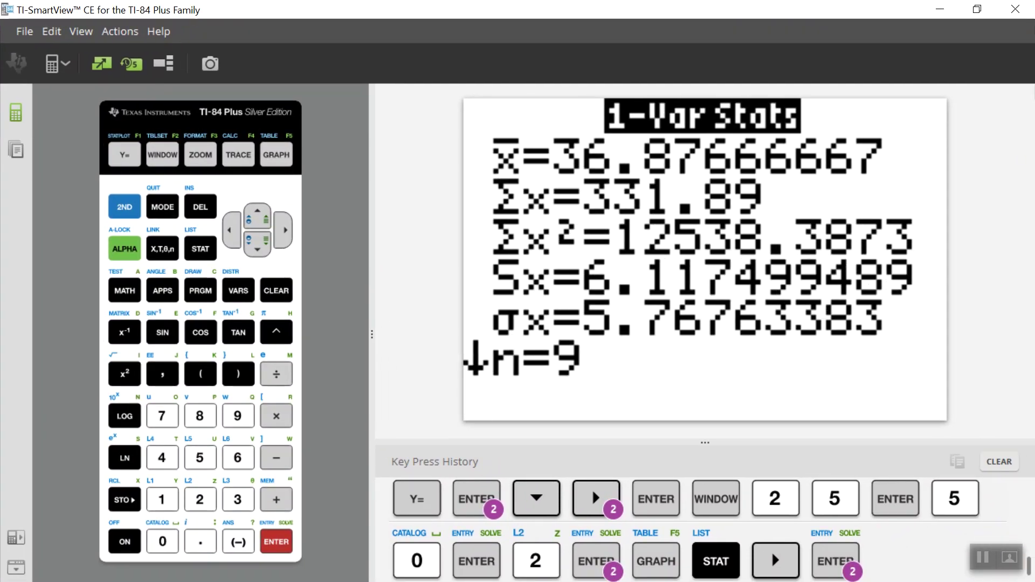
type("{")
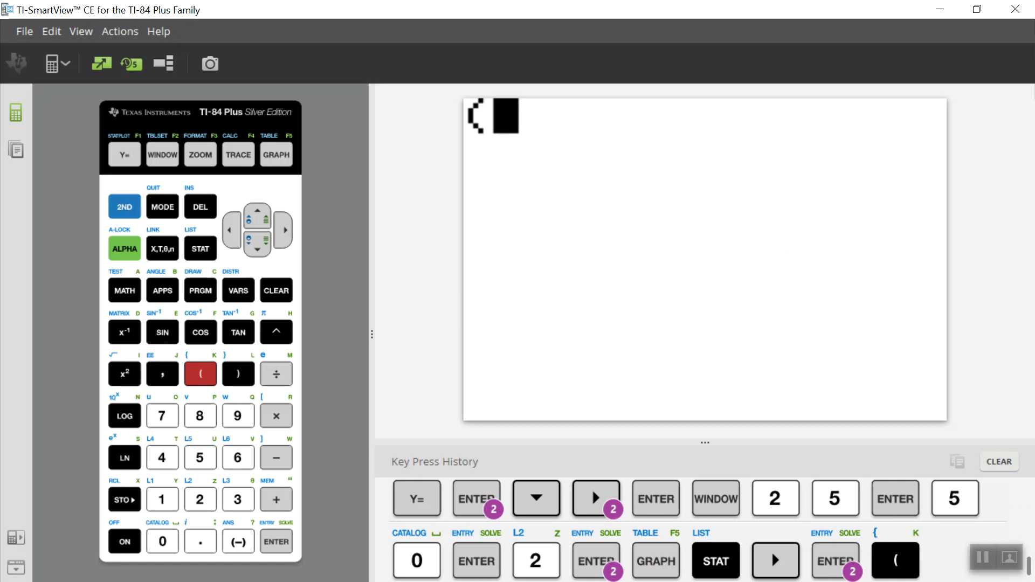
type("36.")
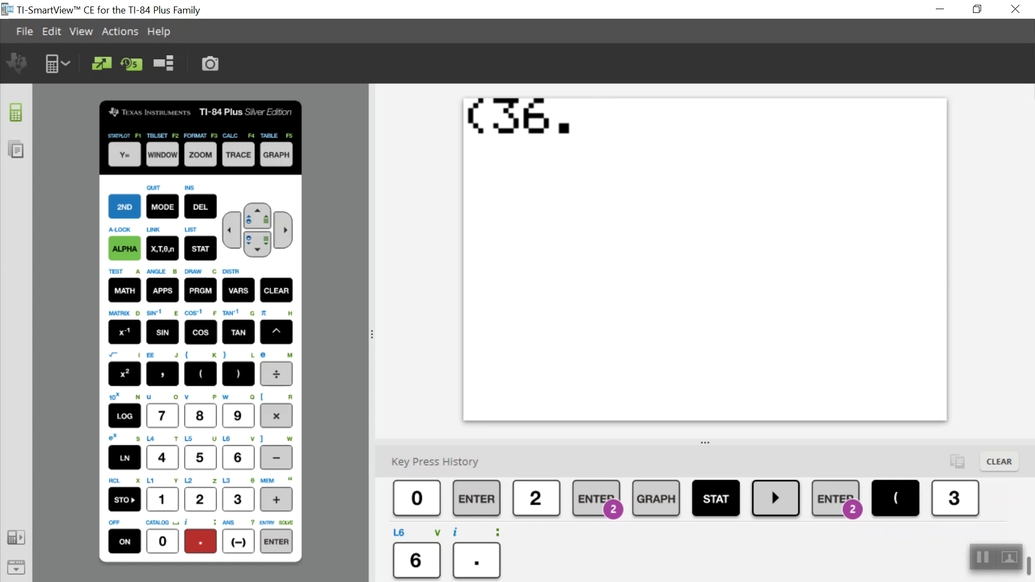
key("super+Down")
left_click_drag(377, 33, 439, 31)
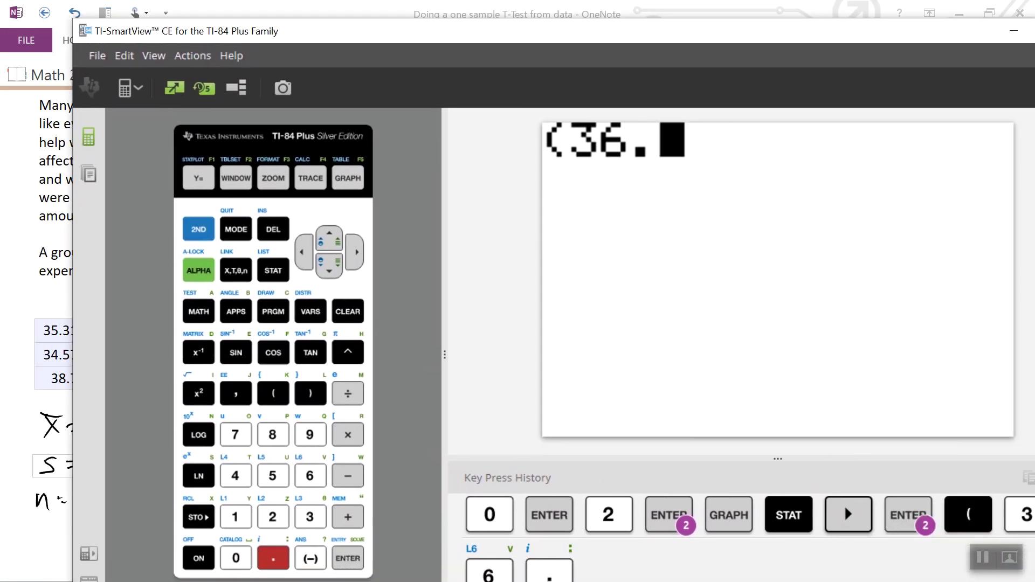
type("766")
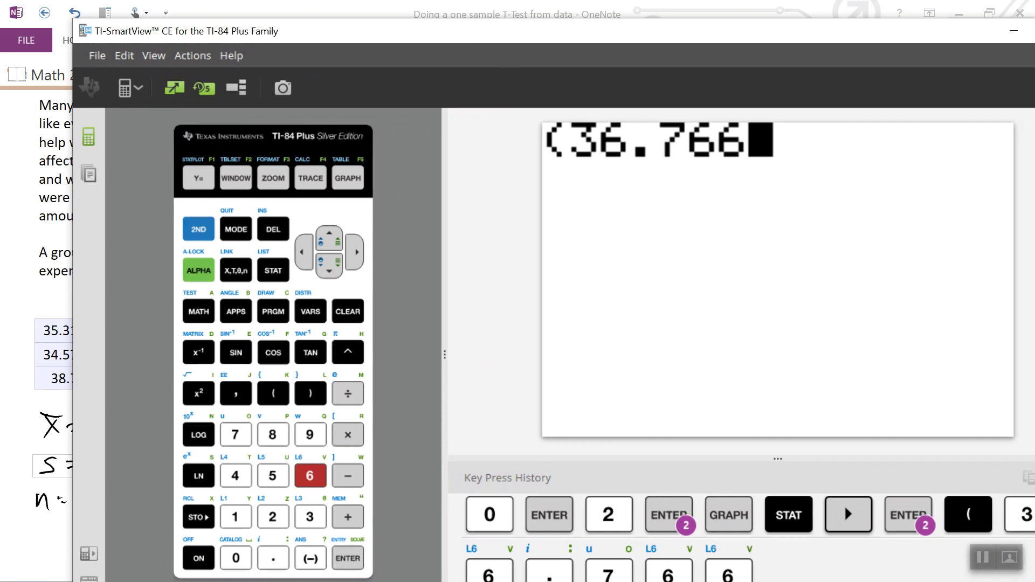
key("BackSpace")
key("BackSpace")
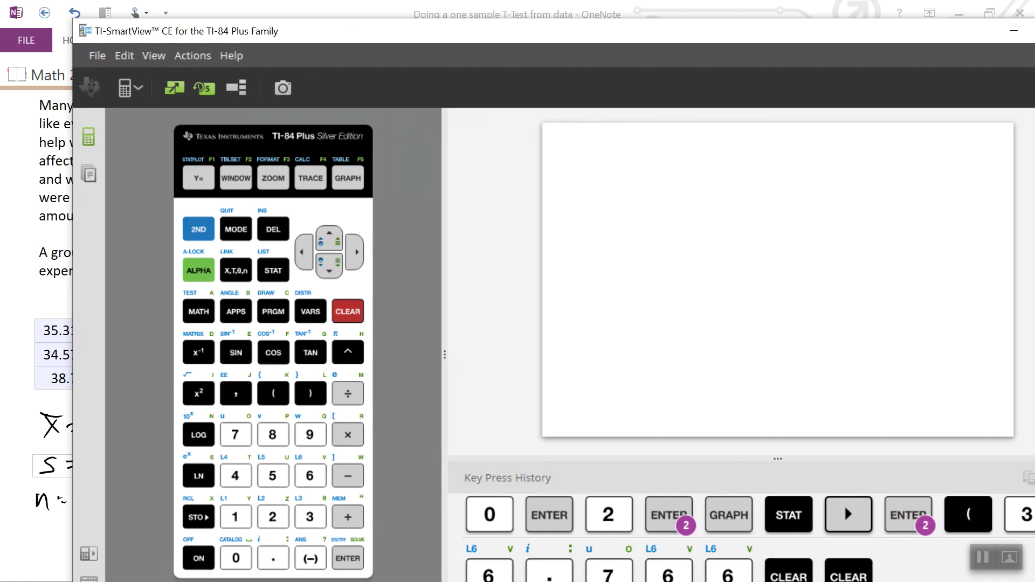
type("{")
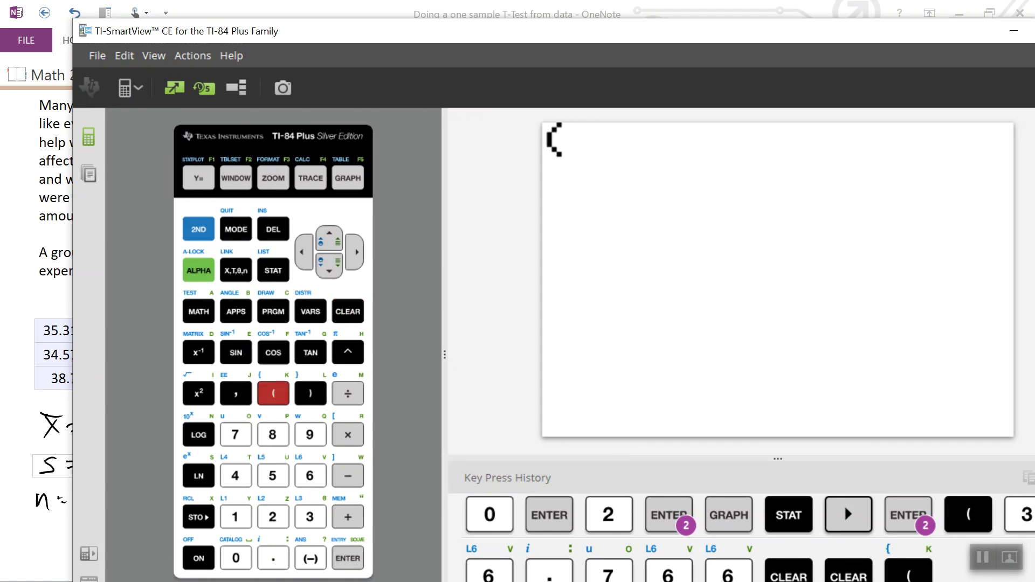
type("3")
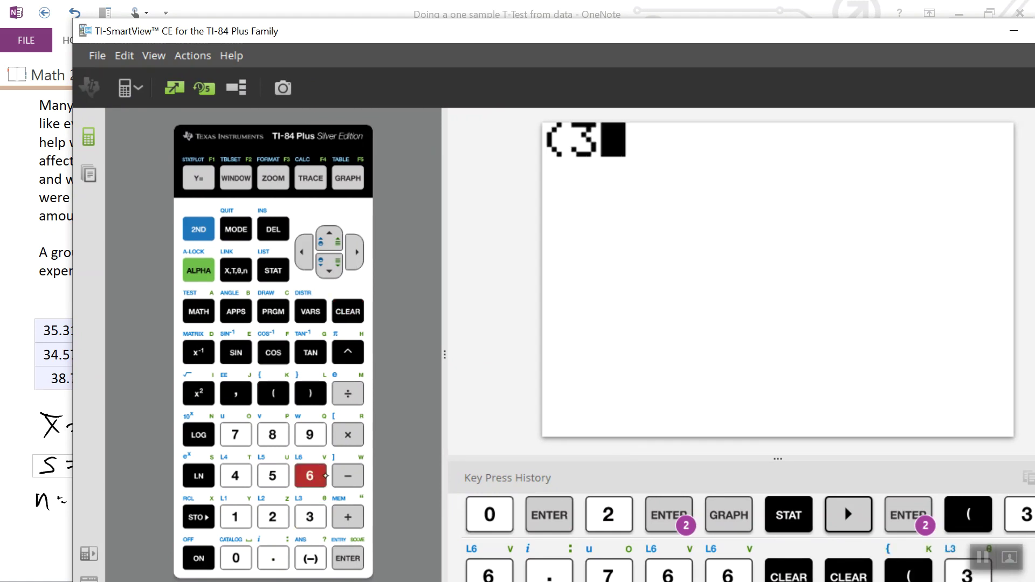
type("6.")
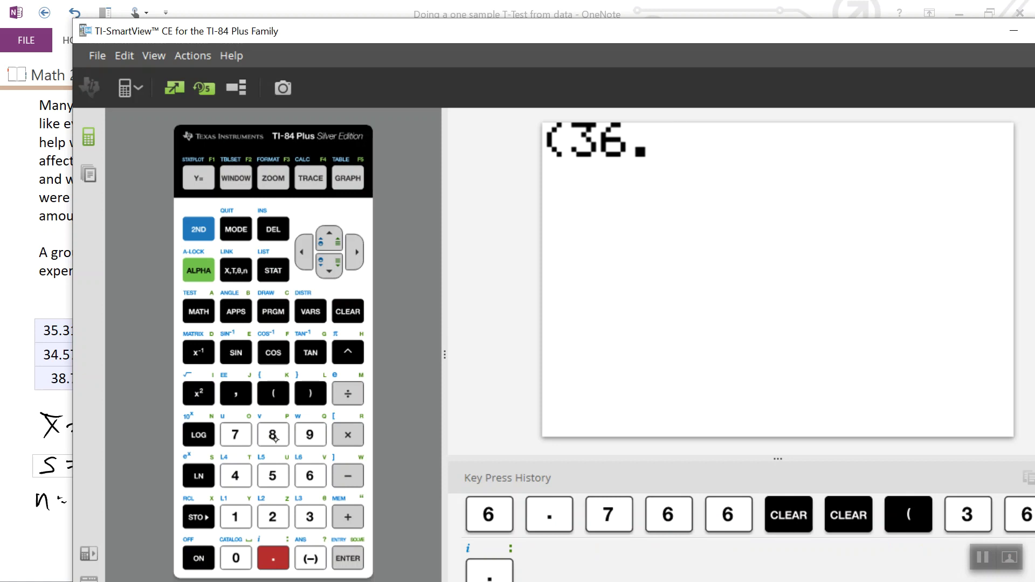
type("8766")
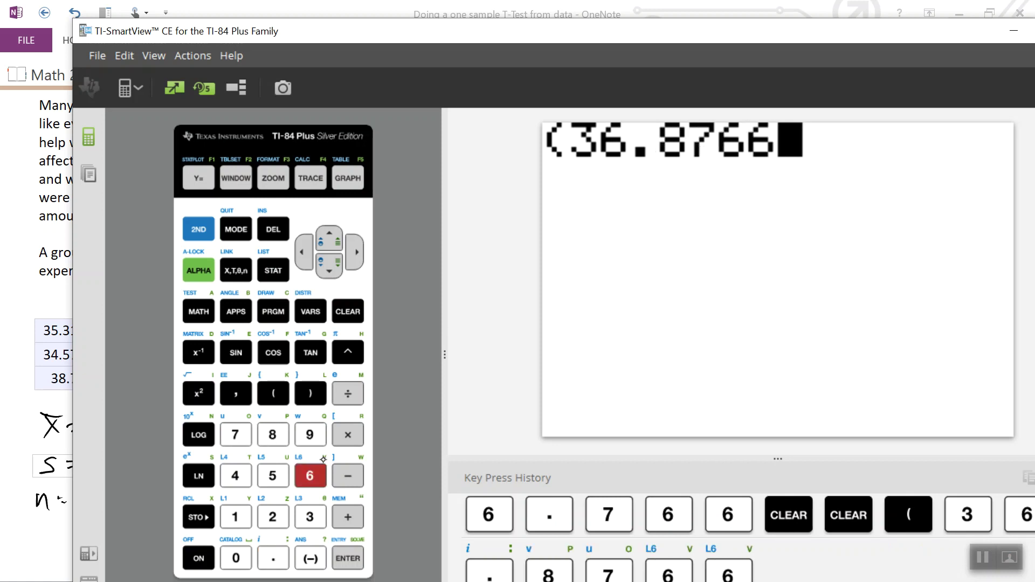
Continue the expression with −30)/(6.
left_click(347, 475)
left_click(309, 516)
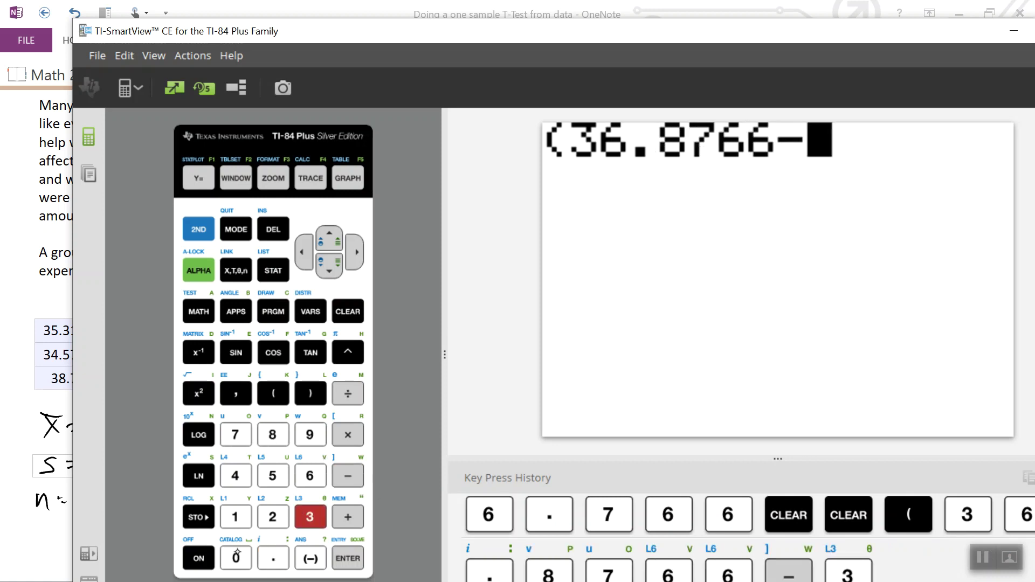
left_click(235, 558)
left_click(310, 393)
left_click(347, 393)
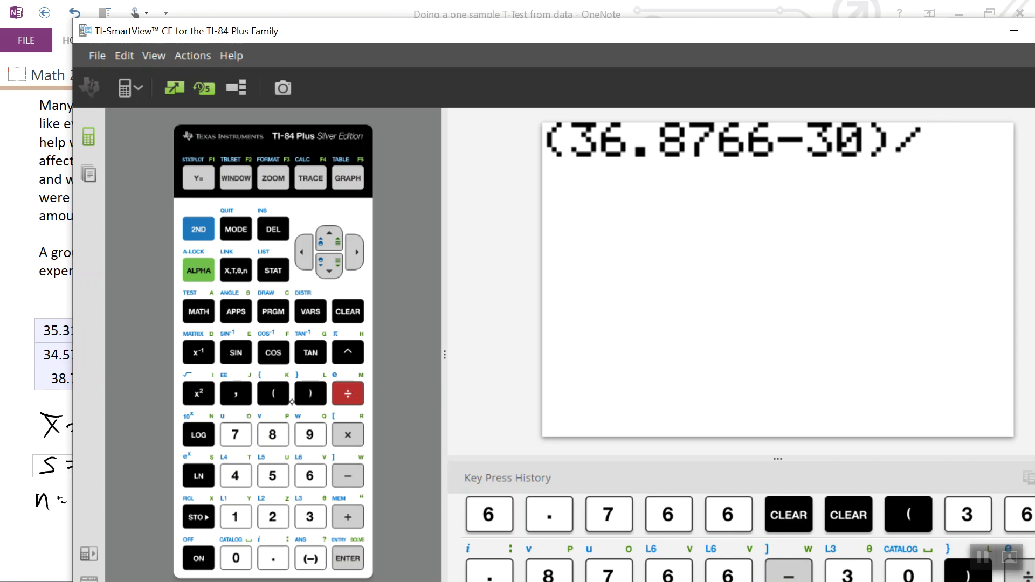
left_click(273, 393)
left_click(310, 475)
left_click(273, 558)
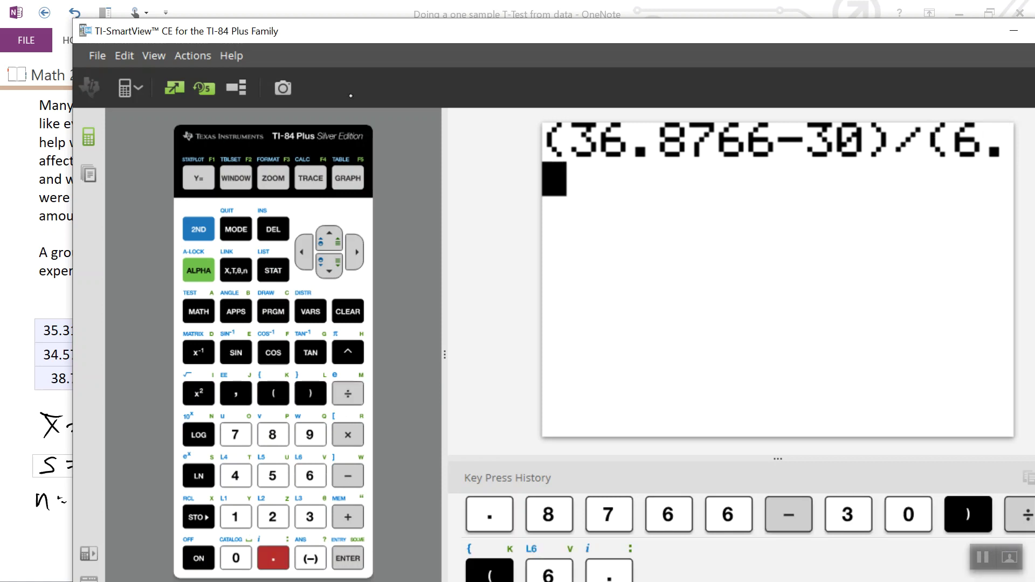
Complete 6.1175 and divide it by a square root, mistakenly entering 10.
left_click_drag(348, 35, 320, 1)
type("117")
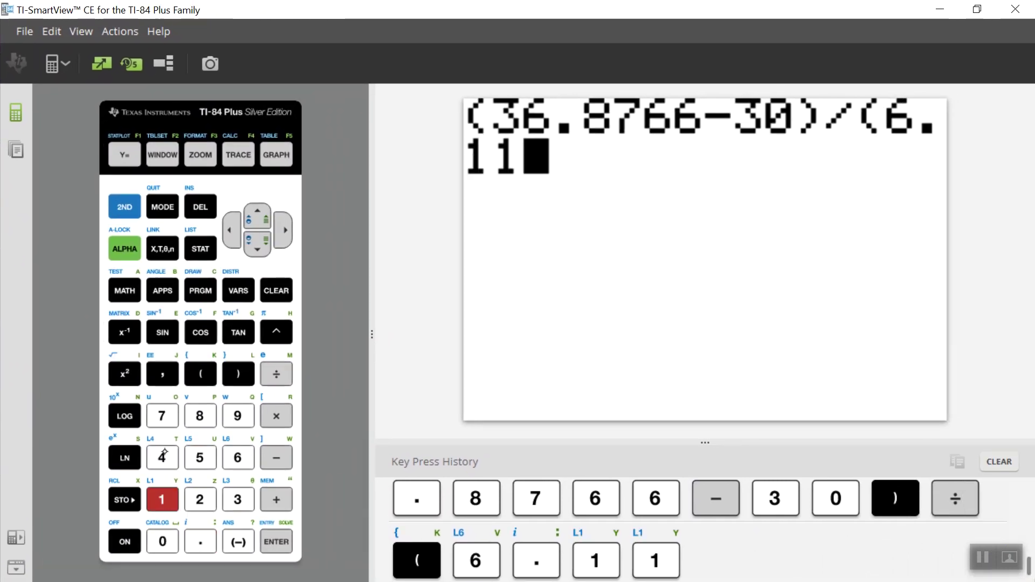
left_click(191, 459)
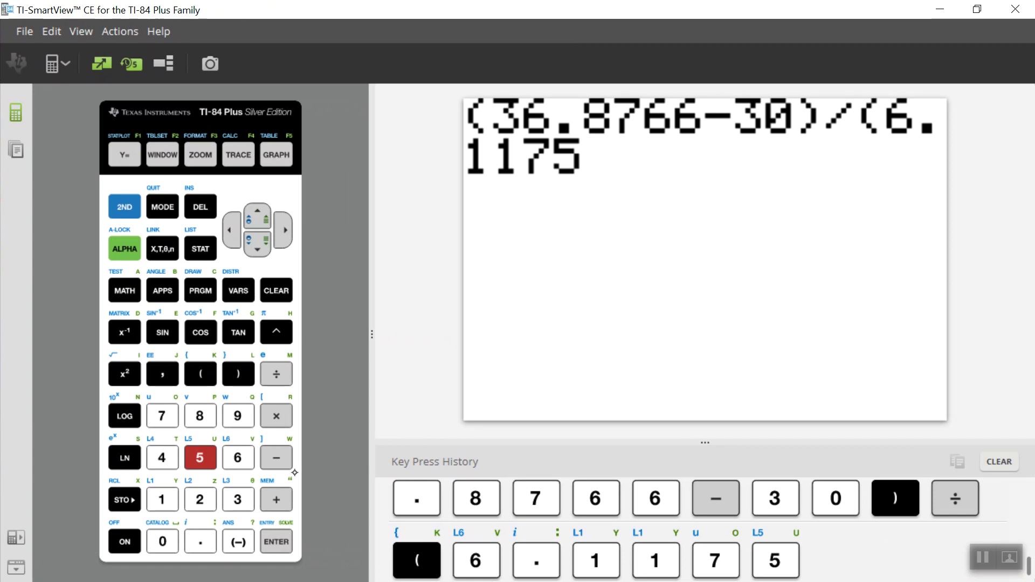
left_click(290, 382)
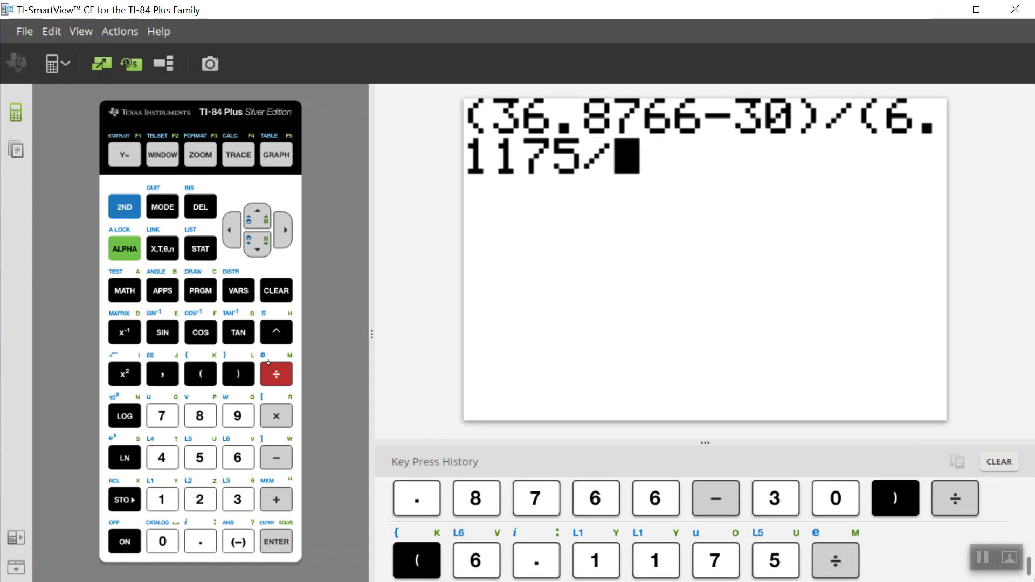
left_click(128, 209)
left_click(124, 374)
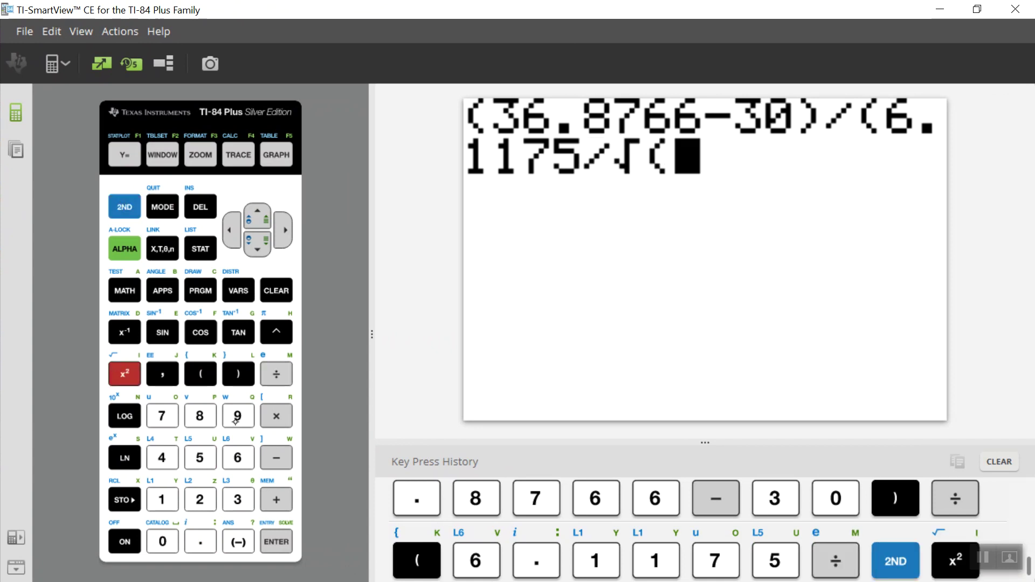
left_click(161, 500)
left_click(162, 541)
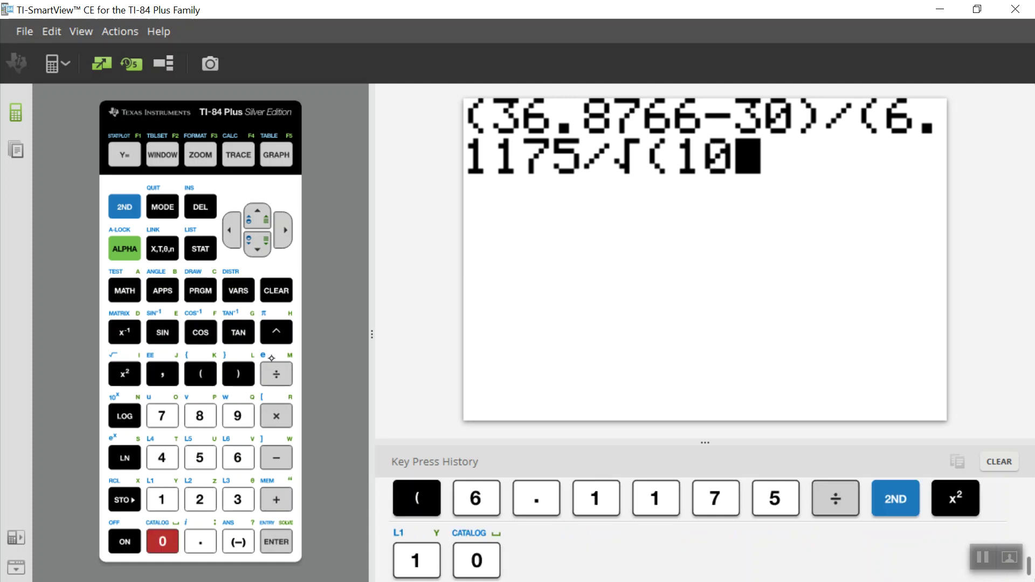
Correct the root to √(9), close both parentheses, and evaluate to 3.37225991.
left_click(229, 229)
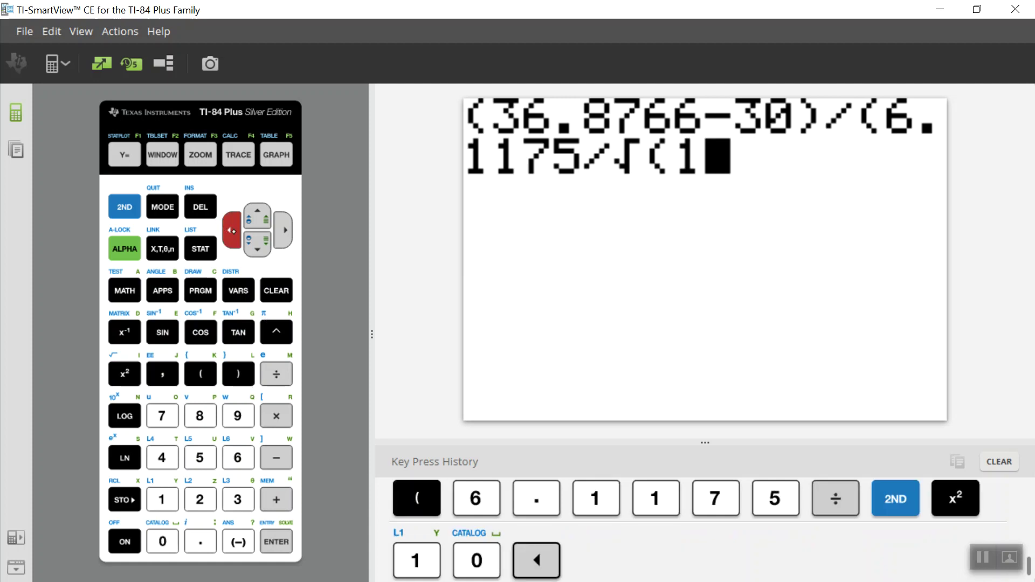
left_click(233, 230)
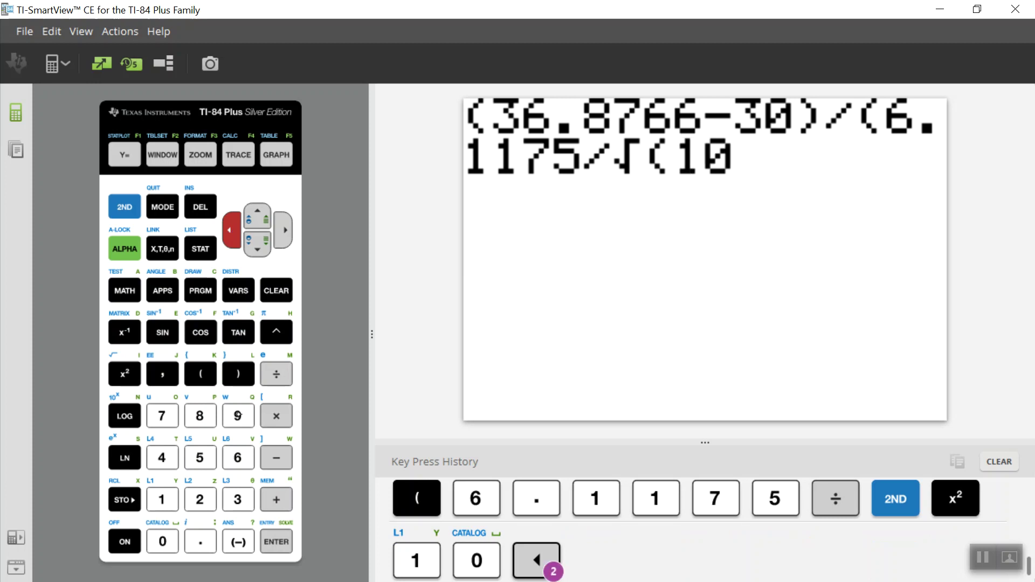
left_click(237, 416)
left_click(238, 374)
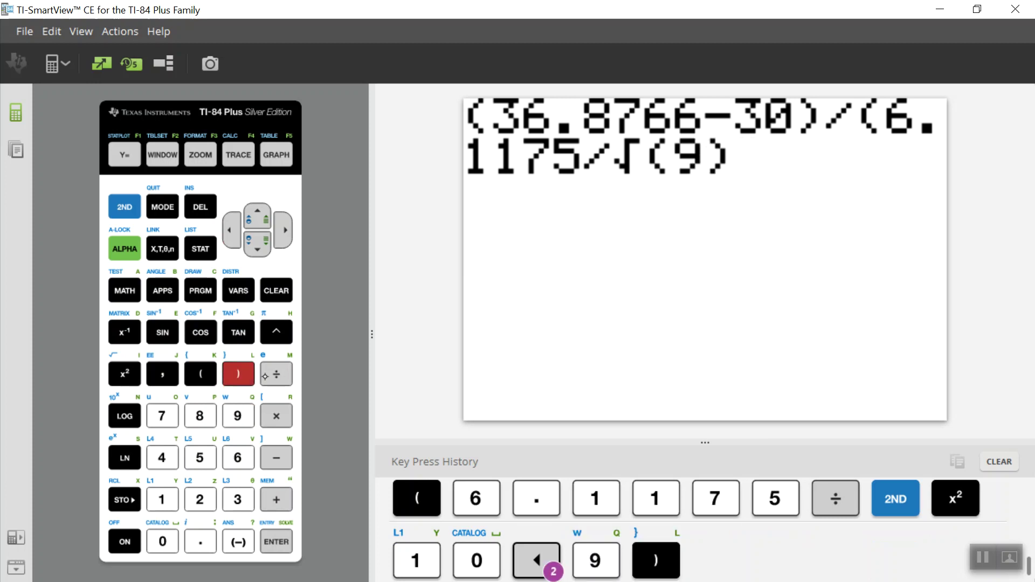
left_click(251, 373)
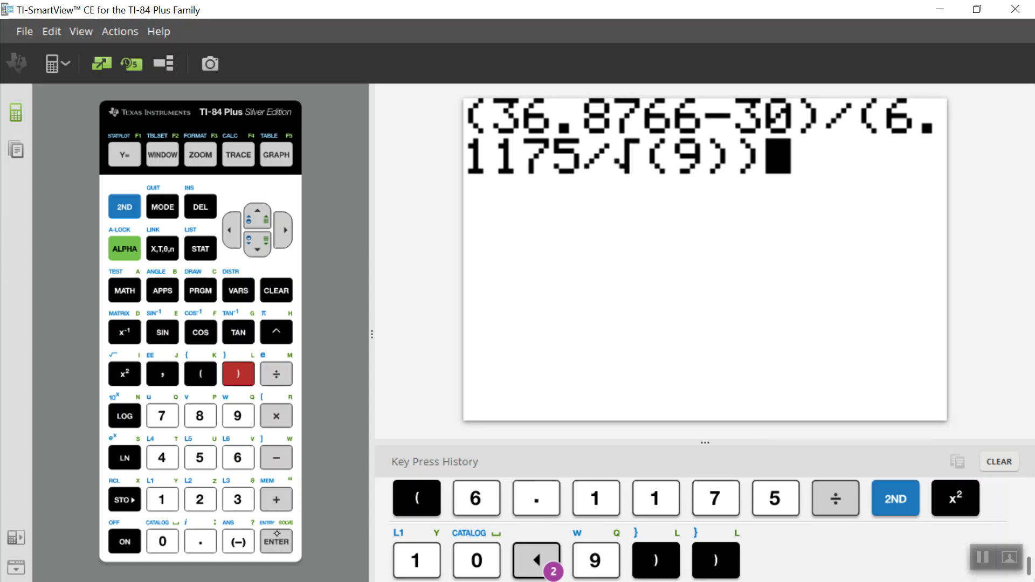
left_click(277, 534)
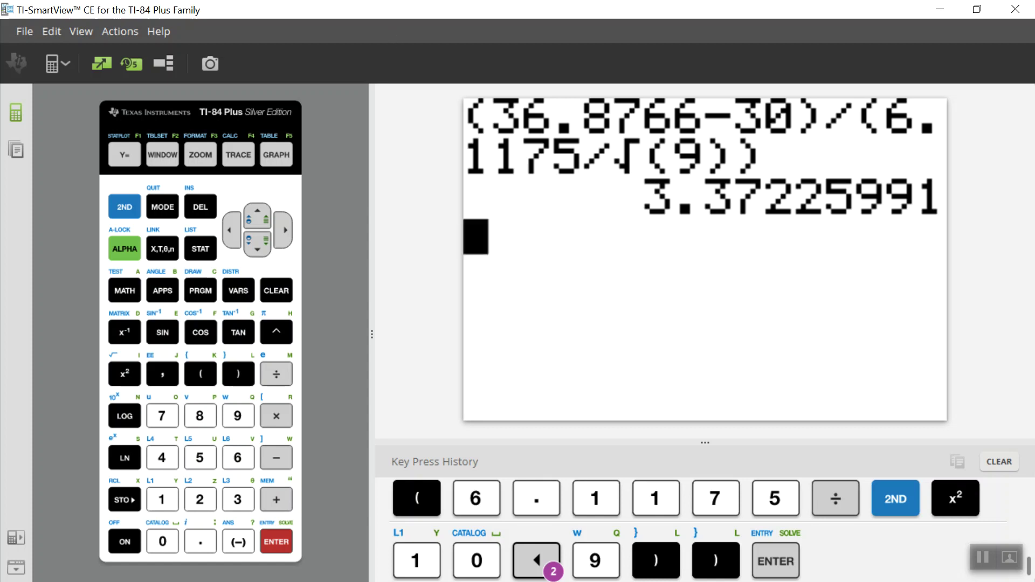
Bring the notes forward and ink 3.2723 after the t formula's equals sign.
left_click_drag(377, 9, 377, 457)
left_click(801, 258)
mouse_move(787, 263)
left_mouse_down()
mouse_move(796, 275)
mouse_move(786, 294)
left_mouse_up()
left_click(812, 291)
mouse_move(819, 265)
left_mouse_down()
mouse_move(818, 286)
mouse_move(848, 286)
mouse_move(876, 283)
mouse_move(893, 258)
mouse_move(883, 286)
left_mouse_up()
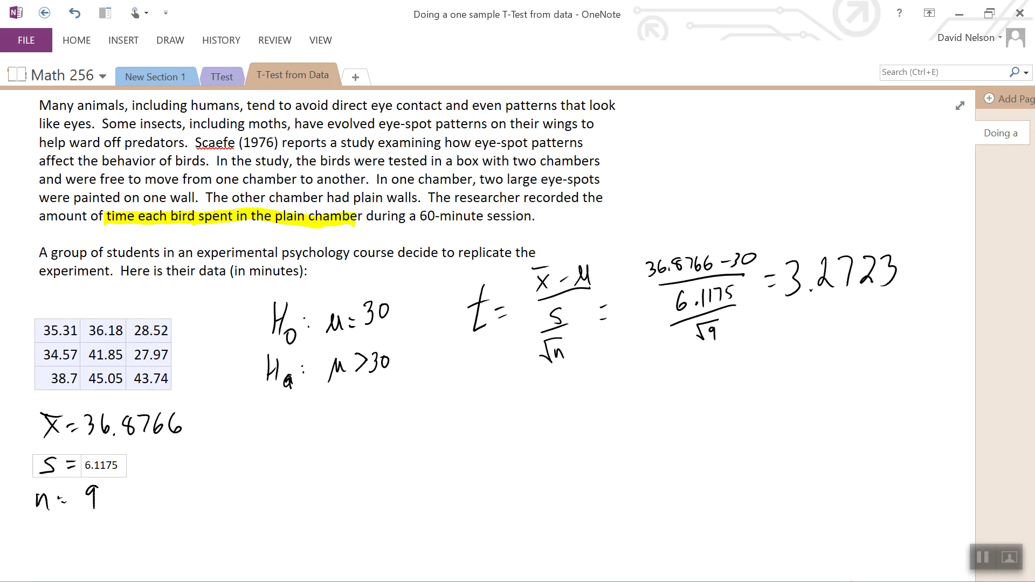
Recheck the calculator result, then replace the wrong 2 so t reads 3.3723.
key("alt+Tab")
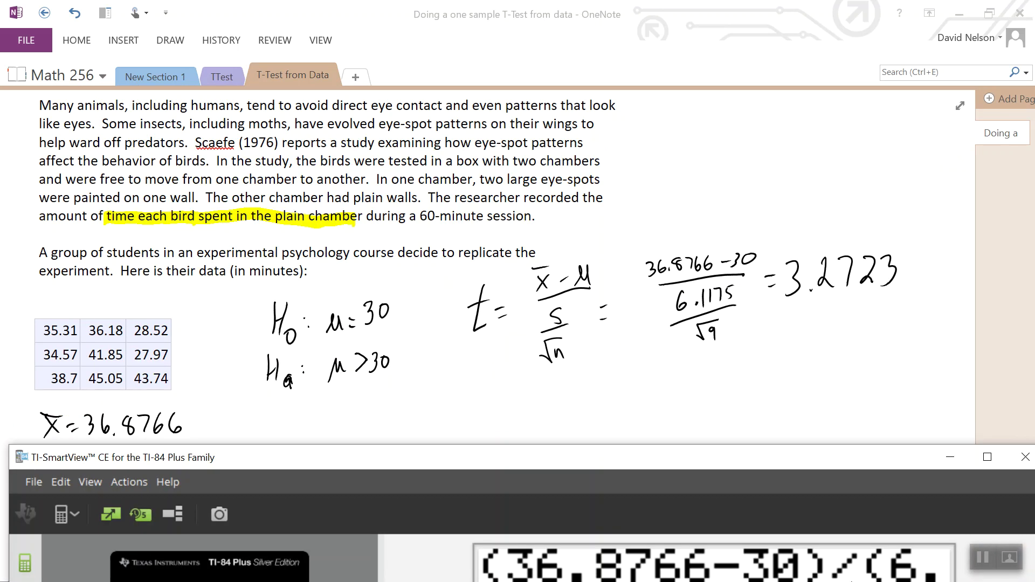
left_click_drag(377, 457, 360, 105)
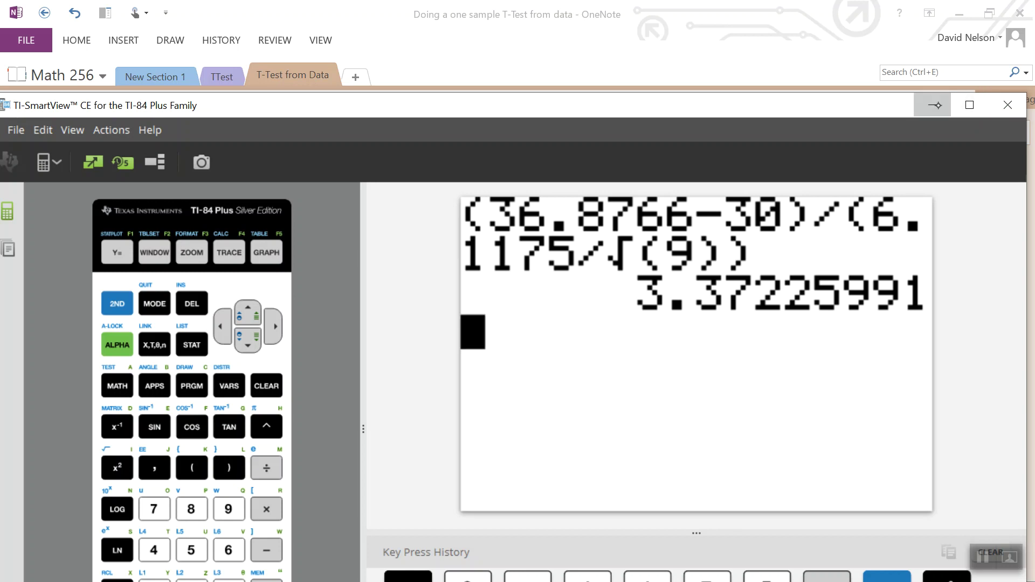
left_click(935, 105)
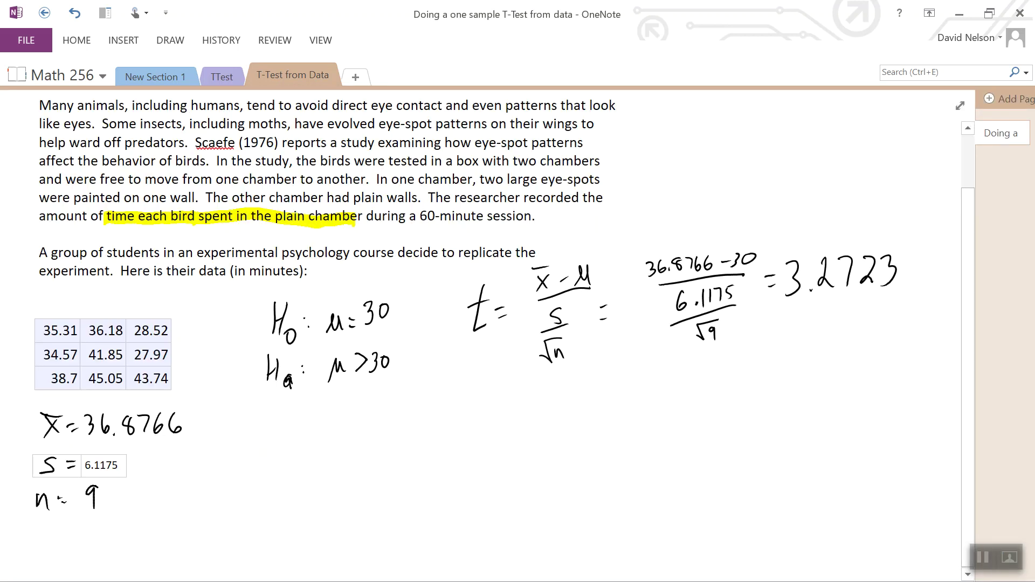
left_click(828, 272)
left_click_drag(821, 261, 823, 280)
Handwrite 'p-Value = tcdf(' below the hypotheses.
left_click_drag(361, 432, 362, 456)
mouse_move(359, 429)
left_mouse_down()
mouse_move(372, 423)
mouse_move(364, 438)
left_mouse_up()
mouse_move(384, 433)
left_mouse_down()
mouse_move(404, 437)
mouse_move(424, 431)
mouse_move(429, 415)
mouse_move(434, 438)
left_mouse_up()
mouse_move(441, 431)
left_mouse_down()
mouse_move(539, 421)
mouse_move(527, 411)
mouse_move(556, 428)
mouse_move(578, 405)
mouse_move(576, 426)
left_mouse_up()
mouse_move(572, 414)
left_mouse_down()
mouse_move(589, 411)
mouse_move(604, 430)
left_mouse_up()
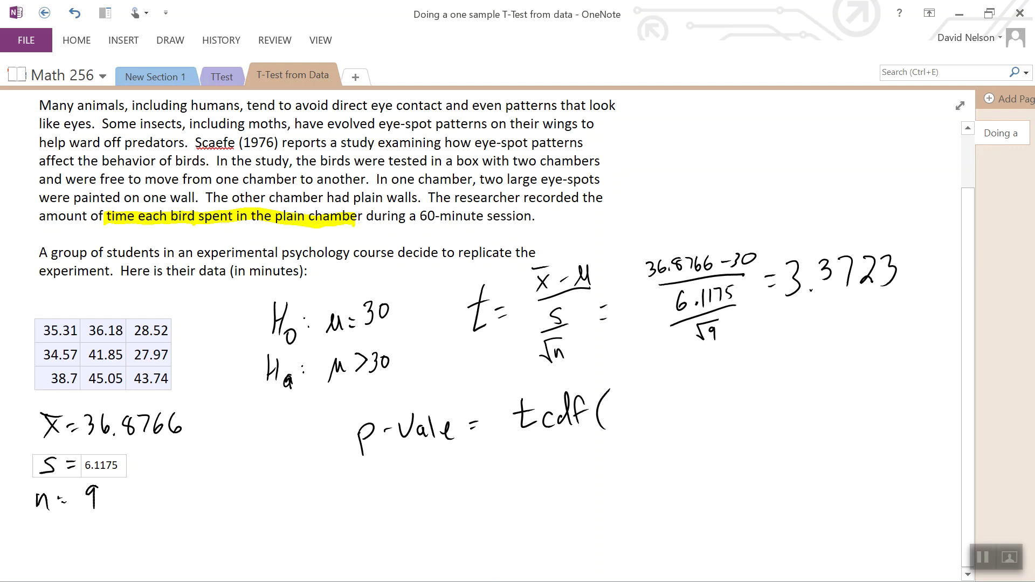
Underline μ>30, finish tcdf(3.3723, 99999, 8), and begin an '=' line beneath.
left_click_drag(338, 390, 376, 387)
mouse_move(623, 396)
left_mouse_down()
mouse_move(636, 404)
mouse_move(624, 416)
mouse_move(671, 405)
mouse_move(664, 415)
left_mouse_up()
left_click(650, 416)
mouse_move(679, 399)
left_mouse_down()
mouse_move(703, 395)
mouse_move(703, 412)
mouse_move(724, 430)
left_mouse_up()
mouse_move(758, 390)
left_mouse_down()
mouse_move(749, 415)
mouse_move(780, 408)
left_mouse_up()
mouse_move(804, 383)
left_mouse_down()
mouse_move(796, 384)
mouse_move(798, 409)
left_mouse_up()
mouse_move(820, 383)
left_mouse_down()
mouse_move(817, 409)
mouse_move(832, 415)
left_mouse_up()
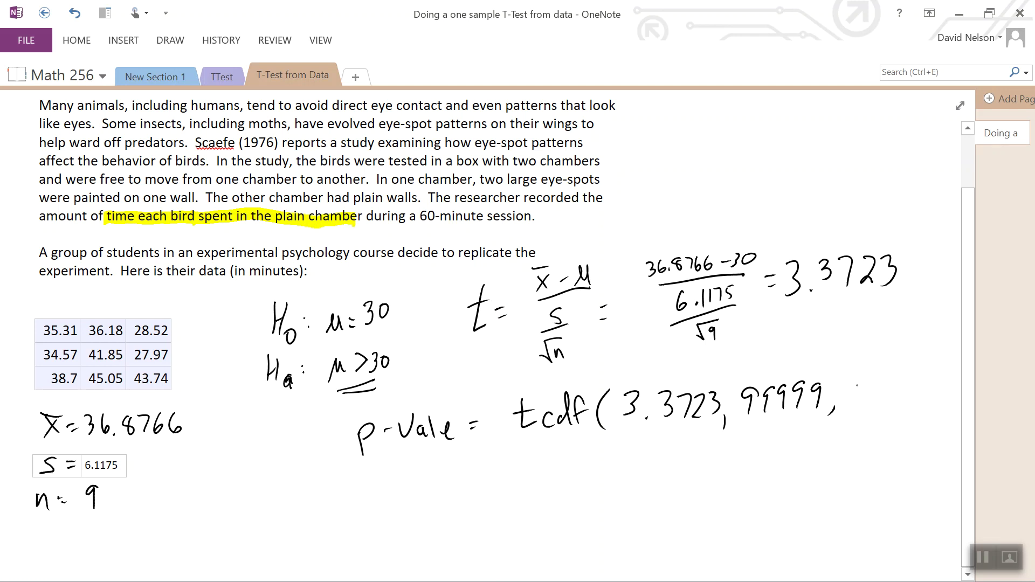
left_click_drag(862, 378, 876, 407)
left_click_drag(467, 474, 480, 466)
Maximize the emulator and paste tcdf( from the 2ND VARS distributions menu.
key("alt+Tab")
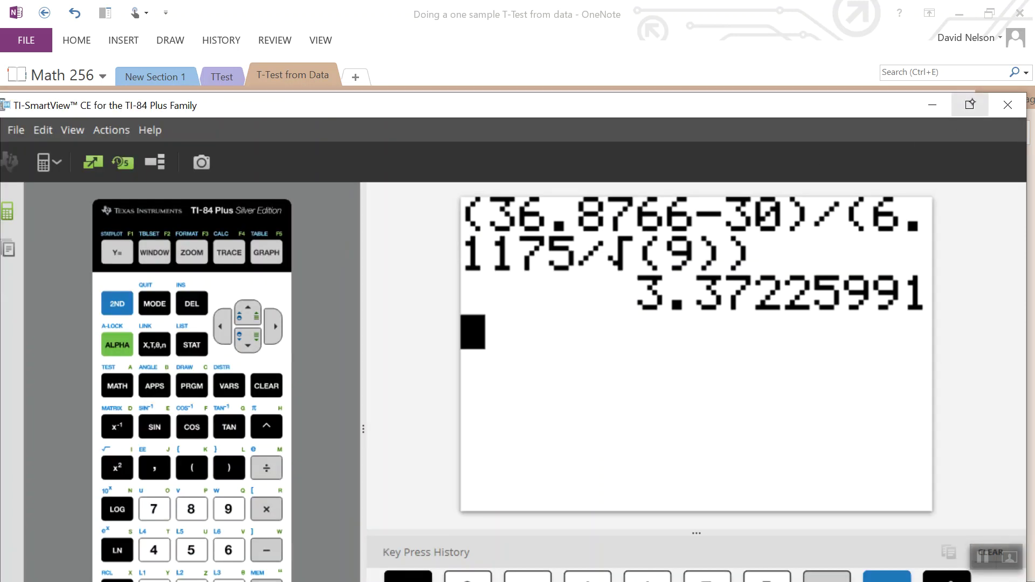
left_click(969, 105)
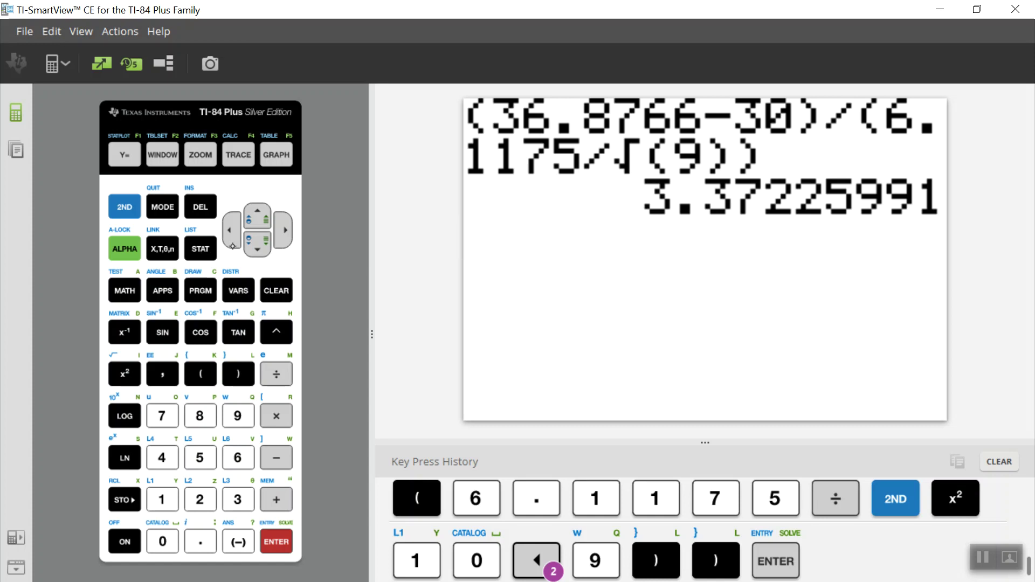
left_click(133, 227)
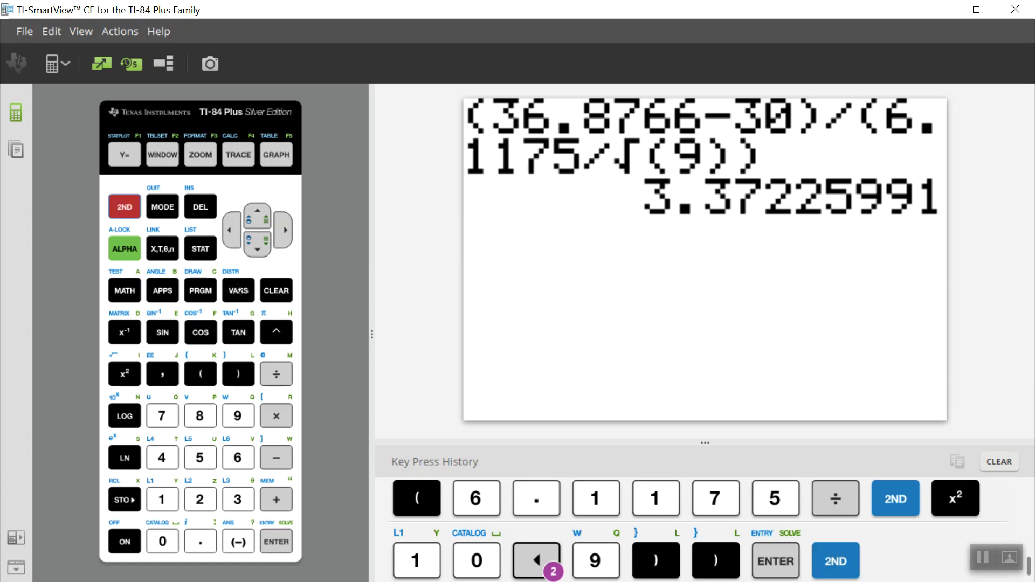
left_click(238, 289)
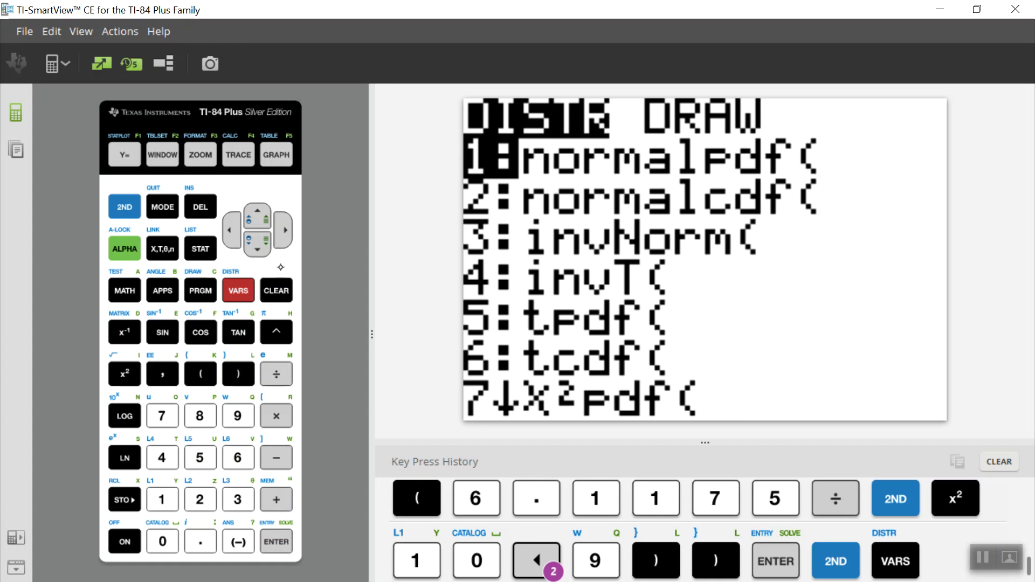
left_click(260, 253)
left_click(260, 255)
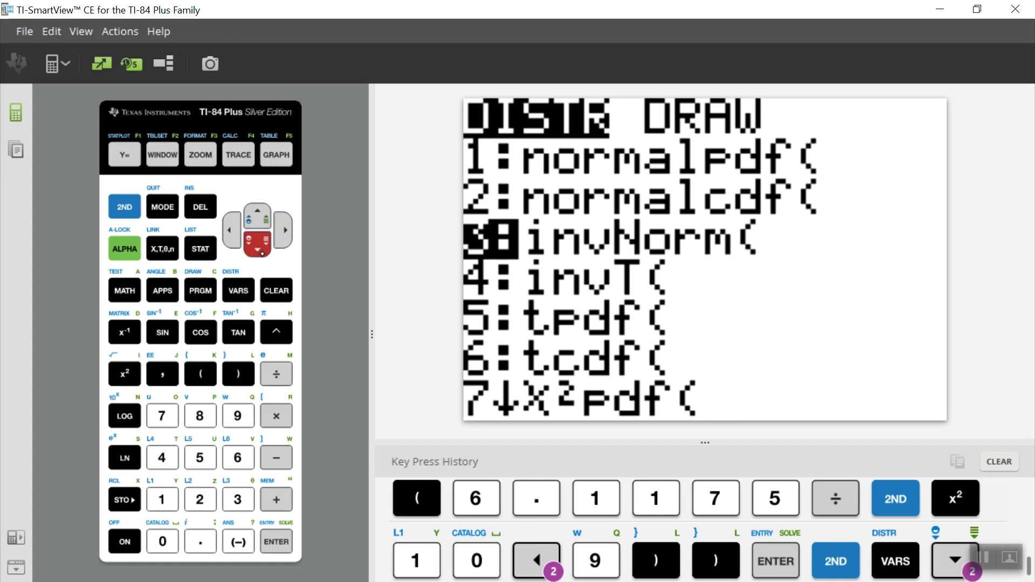
left_click(258, 251)
left_click(257, 251)
left_click(261, 253)
left_click(275, 534)
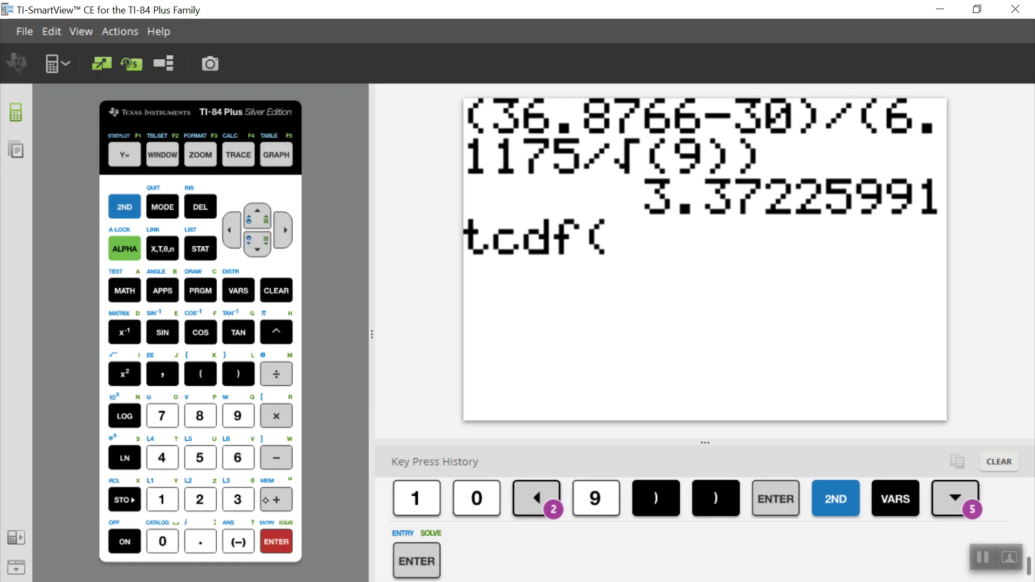
Complete tcdf(Ans,99999,8) and evaluate it to .0048764294.
left_click(125, 206)
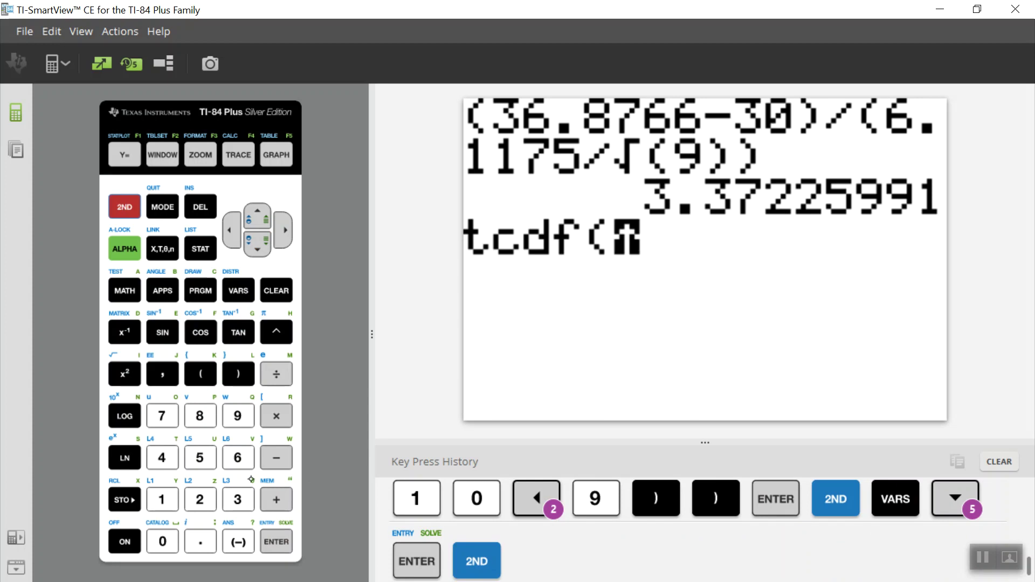
left_click(241, 536)
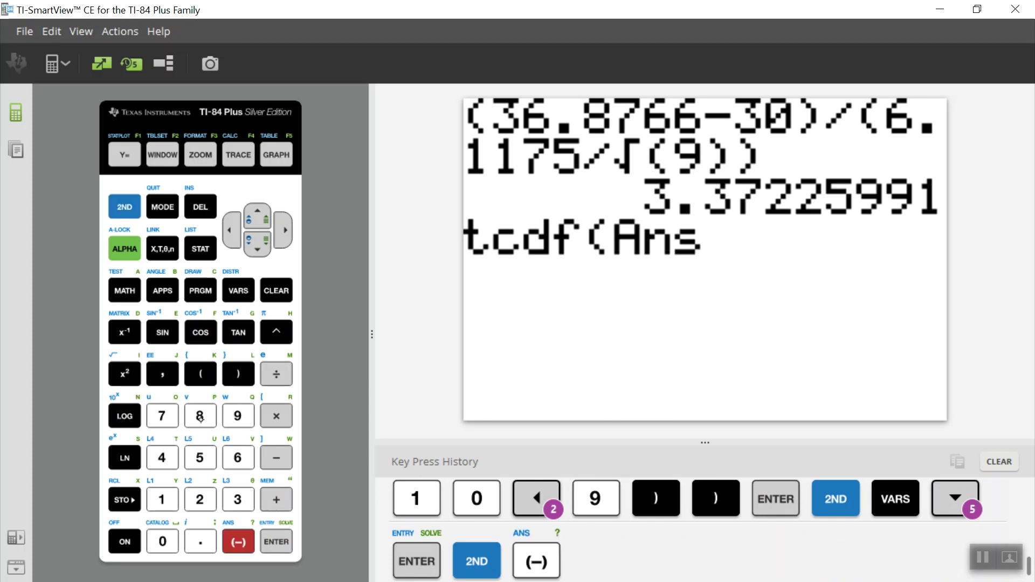
left_click(162, 375)
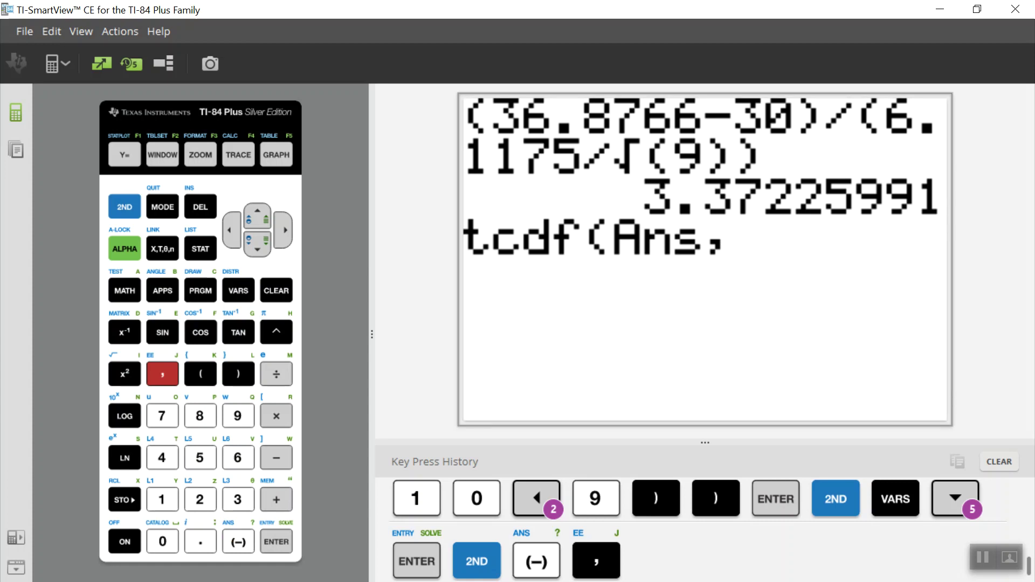
left_click(238, 415)
left_click(238, 415)
left_click(238, 415)
left_click(238, 415)
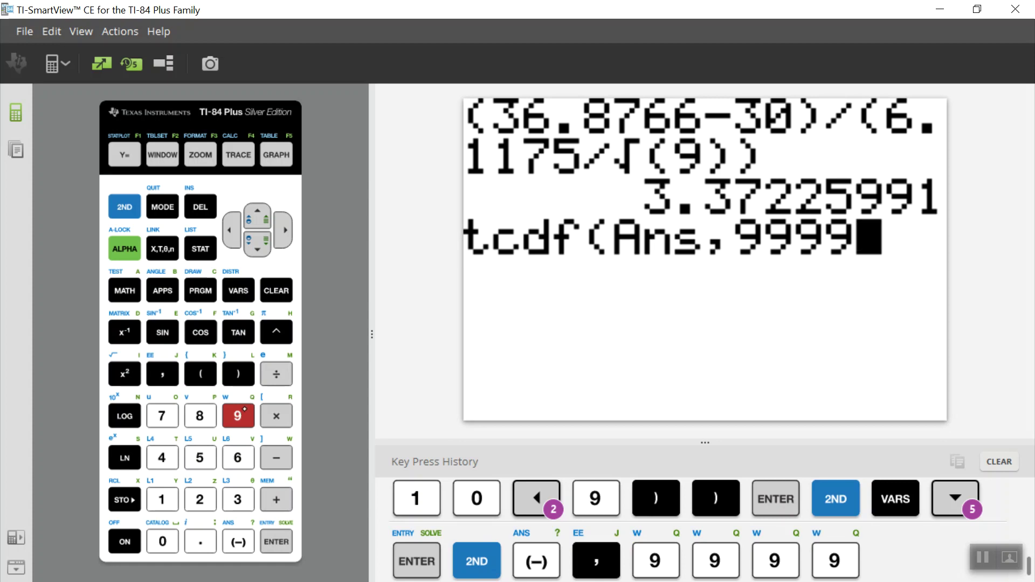
left_click(251, 414)
left_click(163, 374)
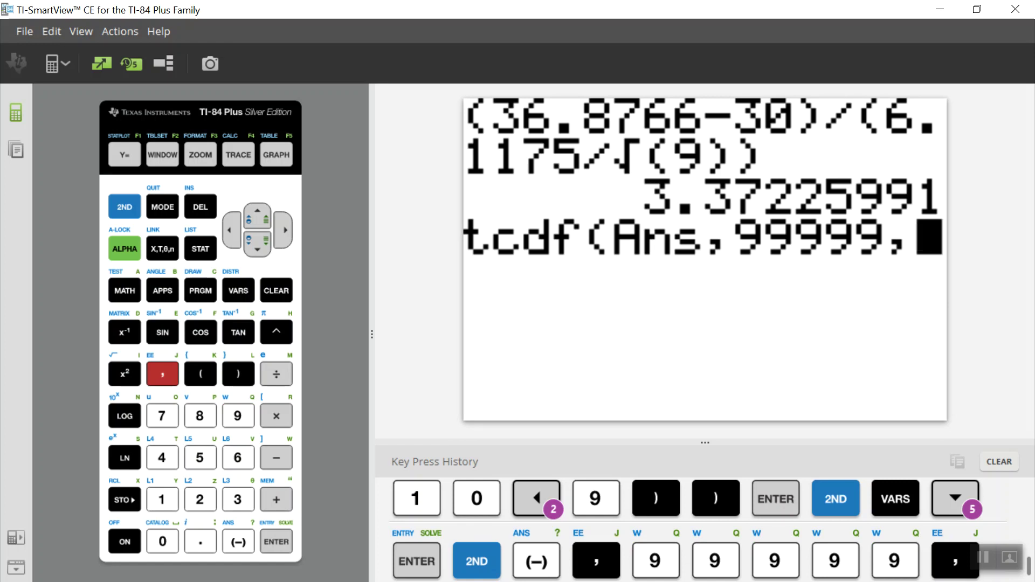
left_click(201, 413)
left_click(238, 374)
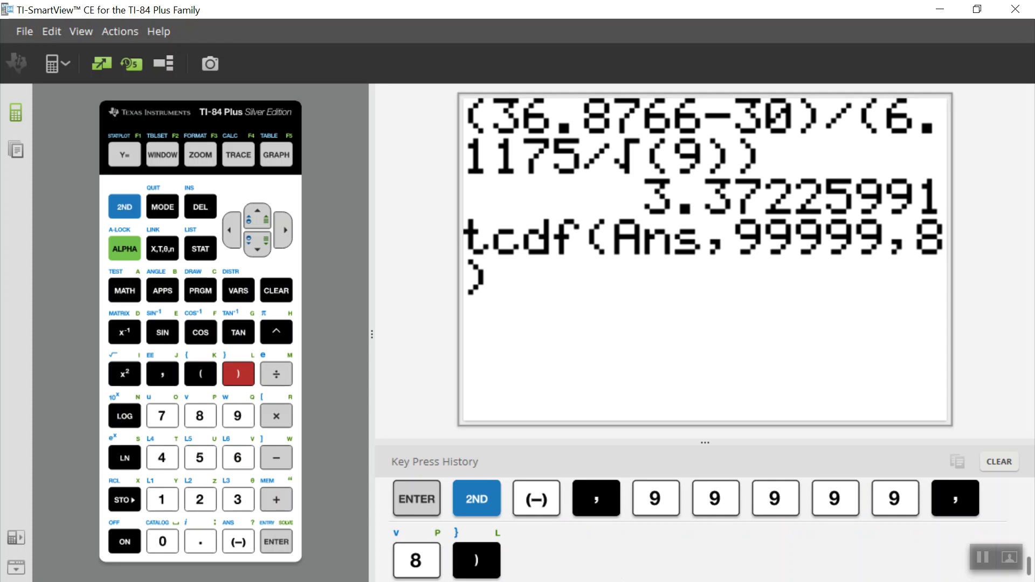
left_click(276, 542)
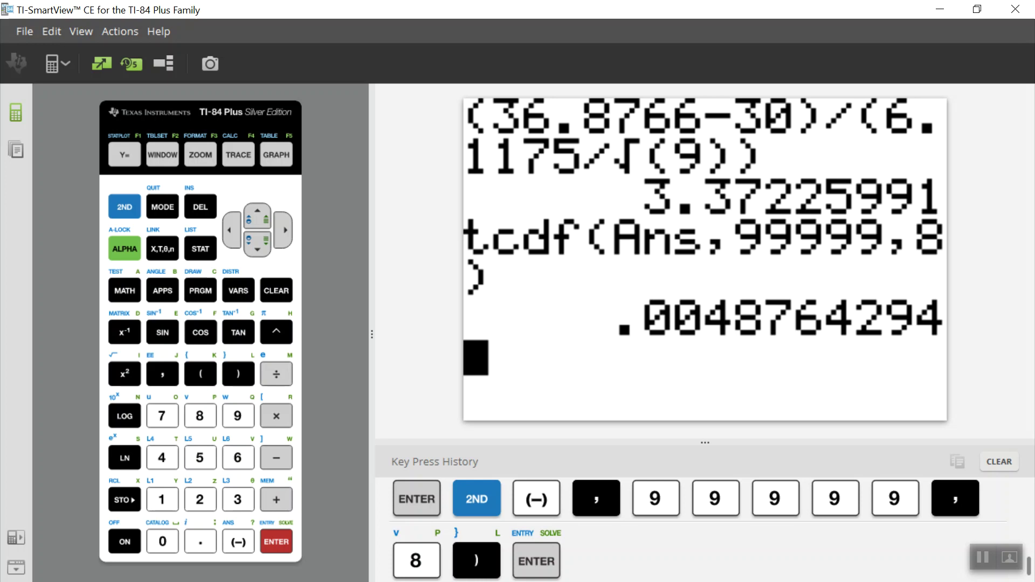
key("alt+Tab")
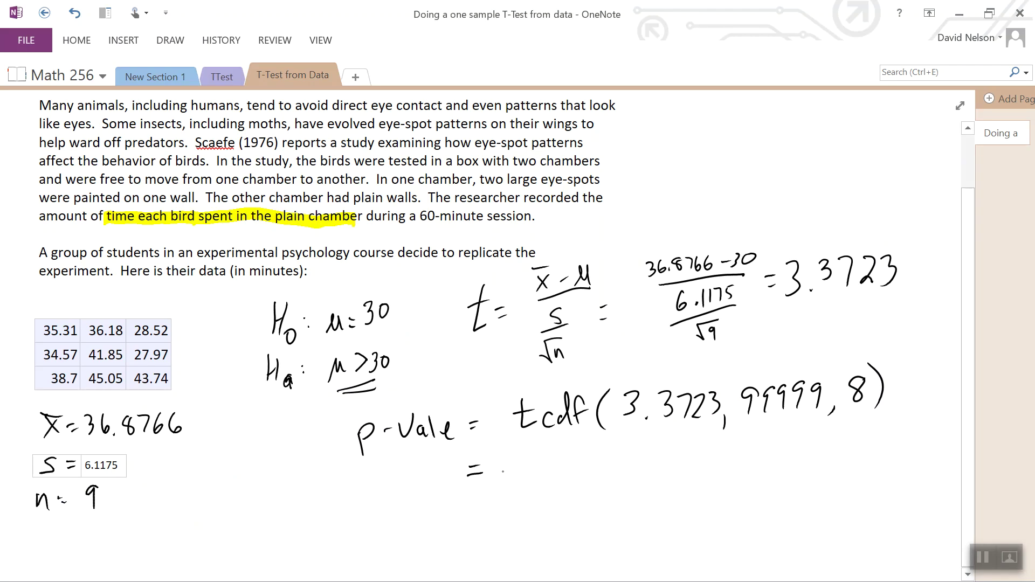
Handwrite the p-value 0.0049 after the equals sign and scroll down.
left_click_drag(535, 453, 534, 452)
mouse_move(558, 451)
left_mouse_down()
mouse_move(548, 469)
mouse_move(561, 451)
mouse_move(597, 475)
left_mouse_up()
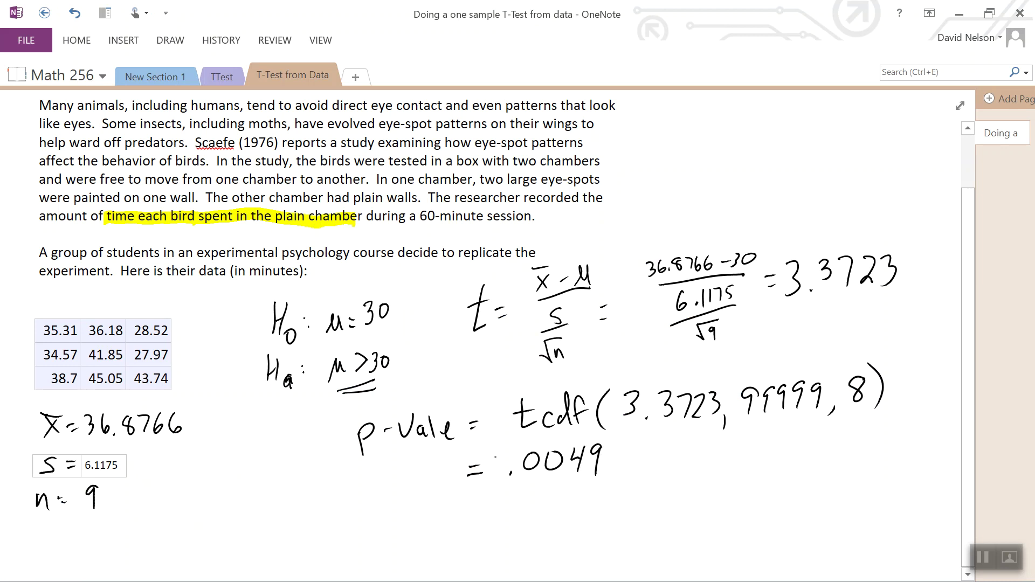
left_click_drag(493, 460, 509, 456)
scroll(503, 328, "down", 1)
scroll(503, 328, "down", 2)
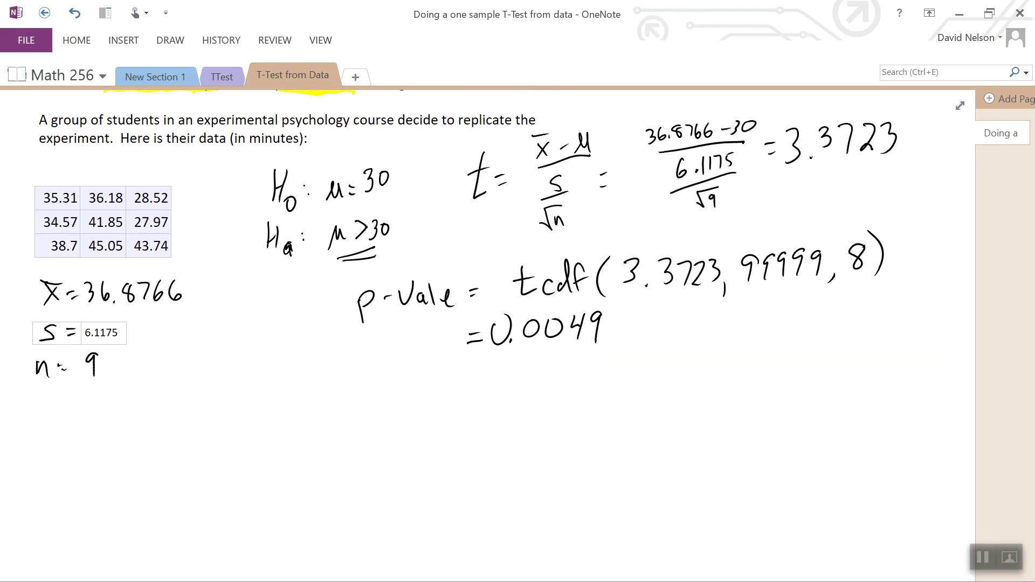
left_click(607, 337)
Handwrite the conclusion 'Reject H0.' below the p-value.
mouse_move(319, 381)
left_mouse_down()
mouse_move(319, 411)
mouse_move(348, 408)
mouse_move(351, 419)
mouse_move(371, 408)
left_mouse_up()
left_click_drag(380, 401, 388, 405)
mouse_move(383, 398)
left_mouse_down()
mouse_move(418, 404)
mouse_move(426, 392)
left_mouse_up()
left_click_drag(426, 381, 431, 399)
left_click(443, 402)
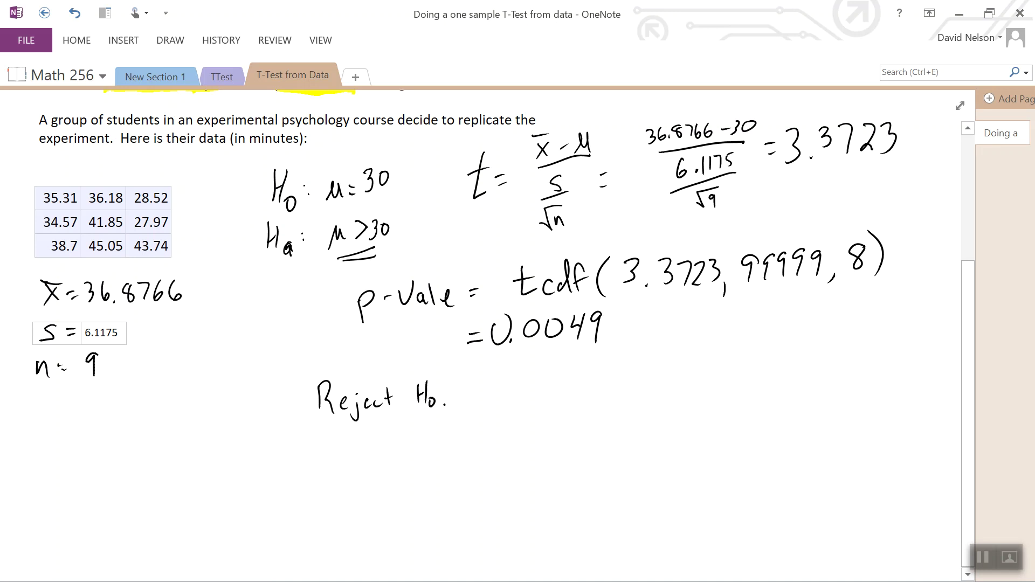